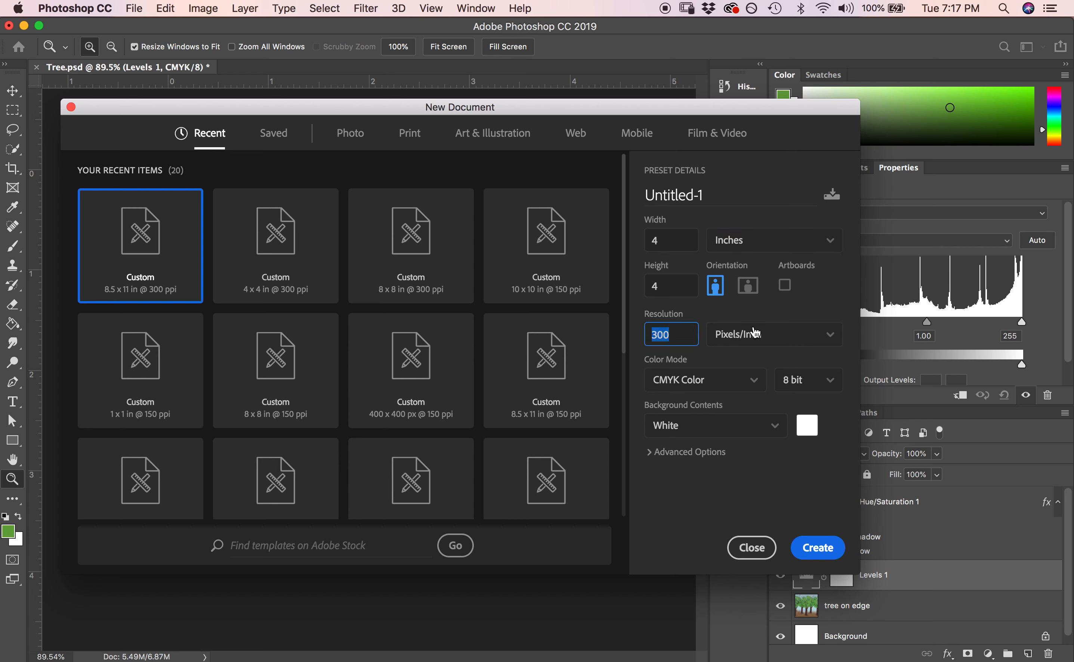
Create a new 4 × 4 inch document at 300 pixels/inch in CMYK Color with white background contents.
left_click(747, 388)
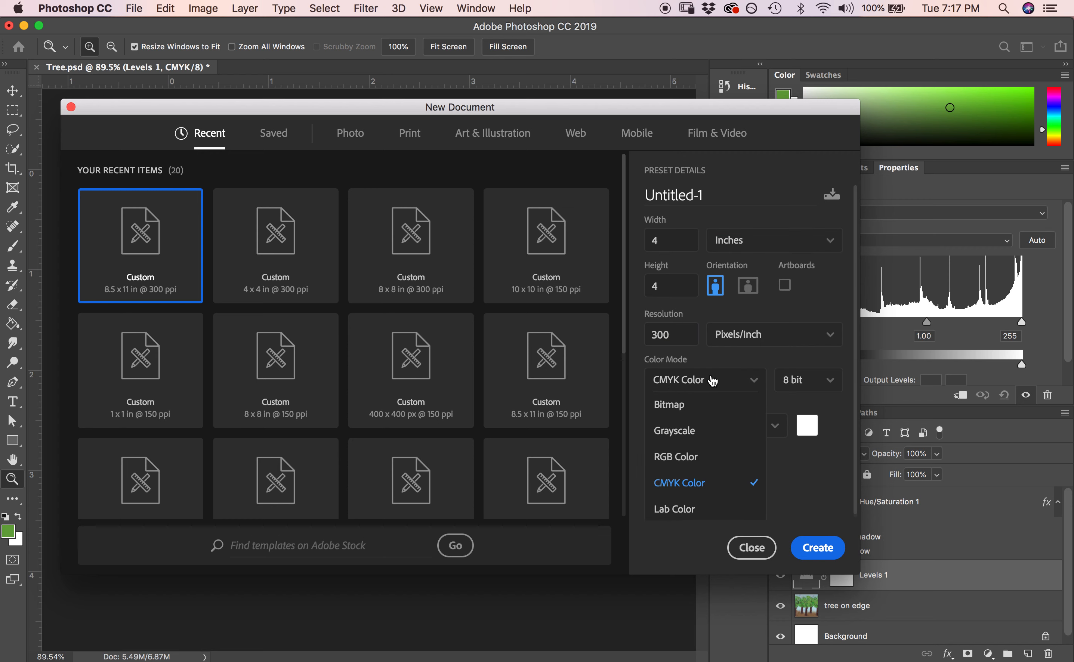
left_click(692, 491)
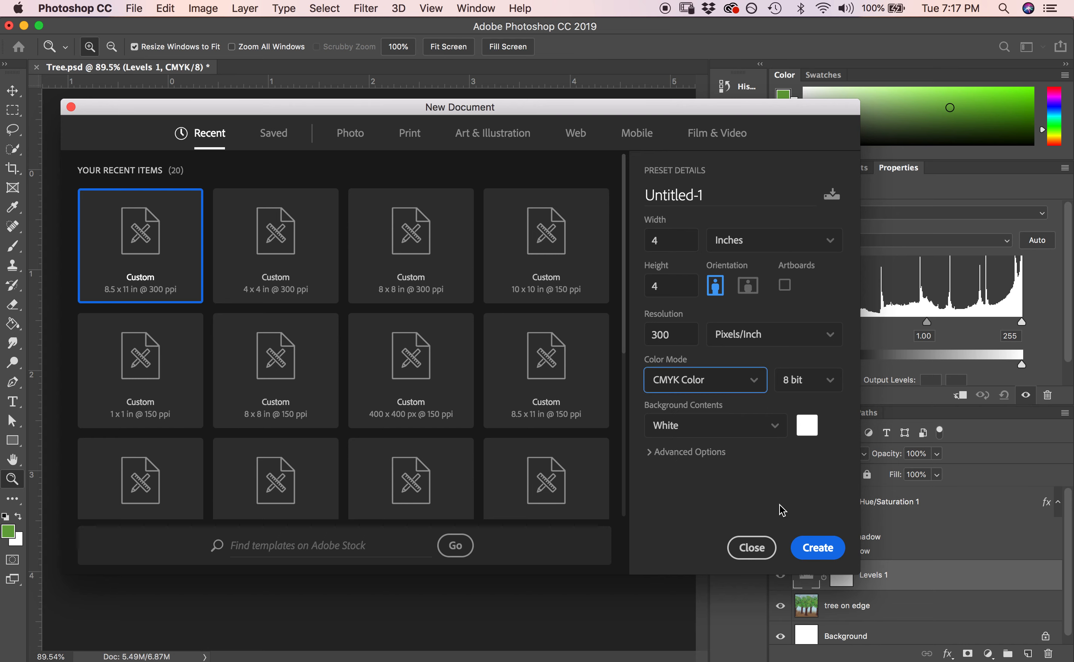
left_click(833, 559)
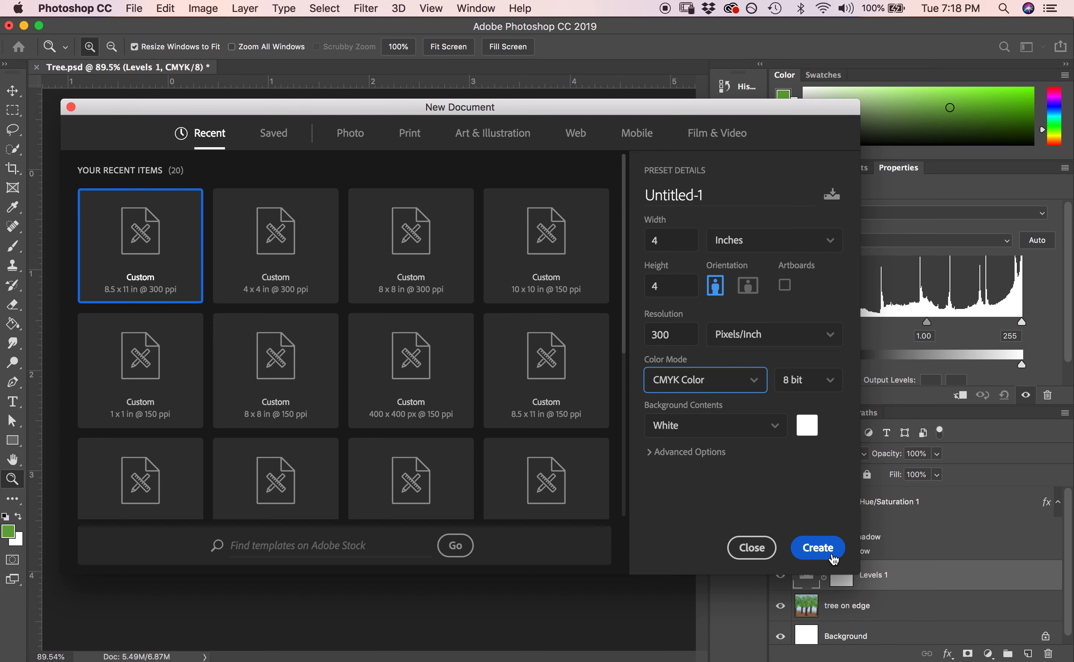
left_click(833, 559)
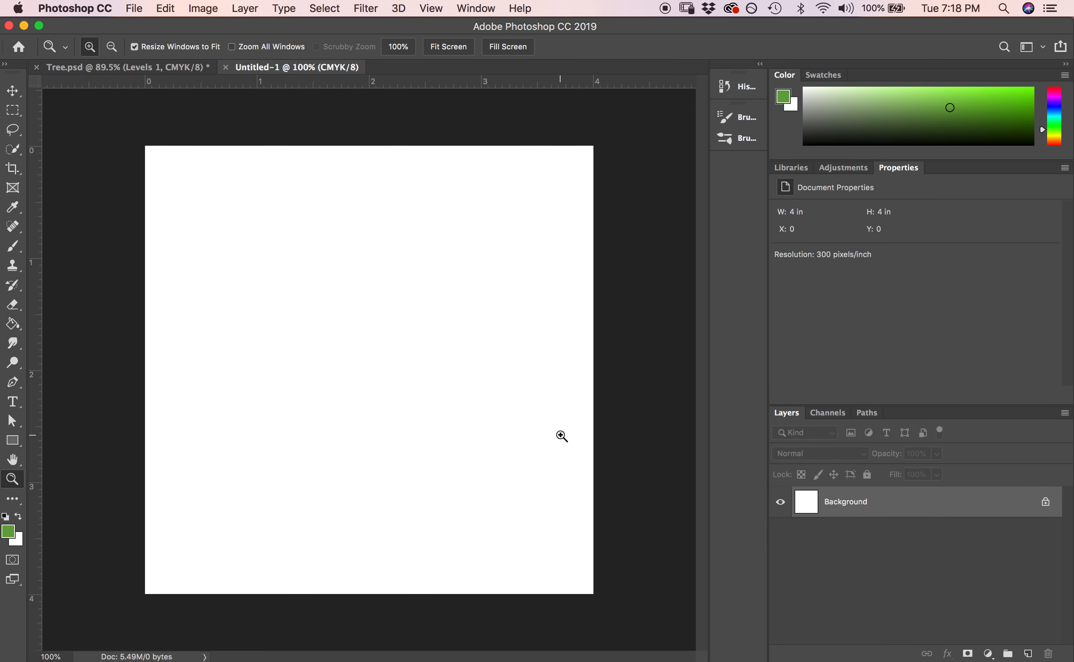
Fill the white background with light green using the Paint Bucket, and refill it with a muted teal.
left_click(13, 329)
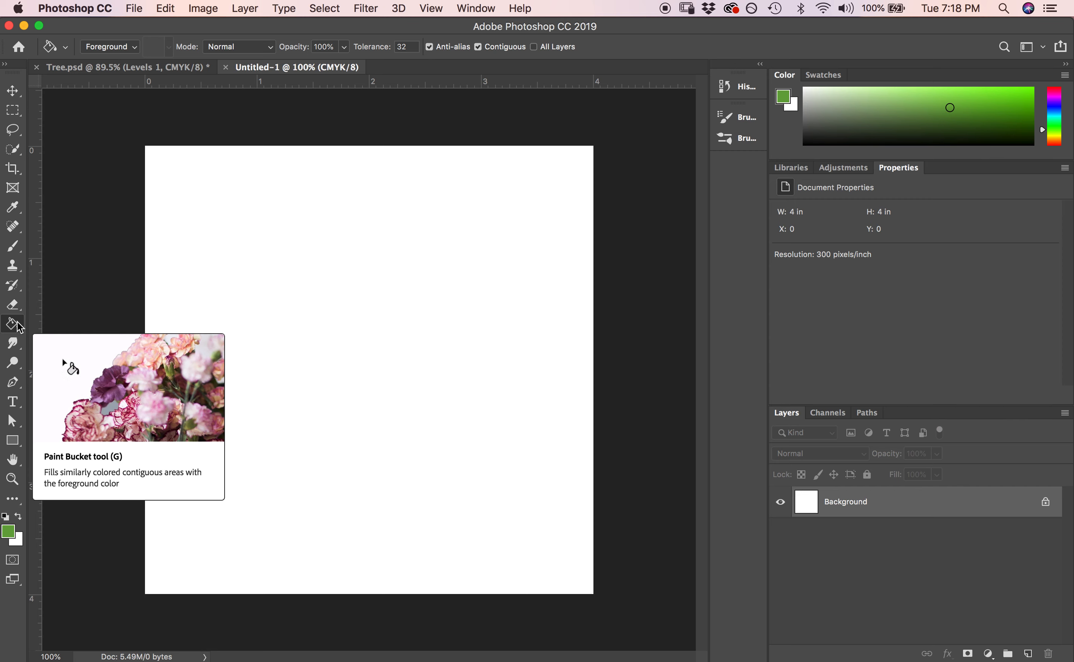
left_click(884, 98)
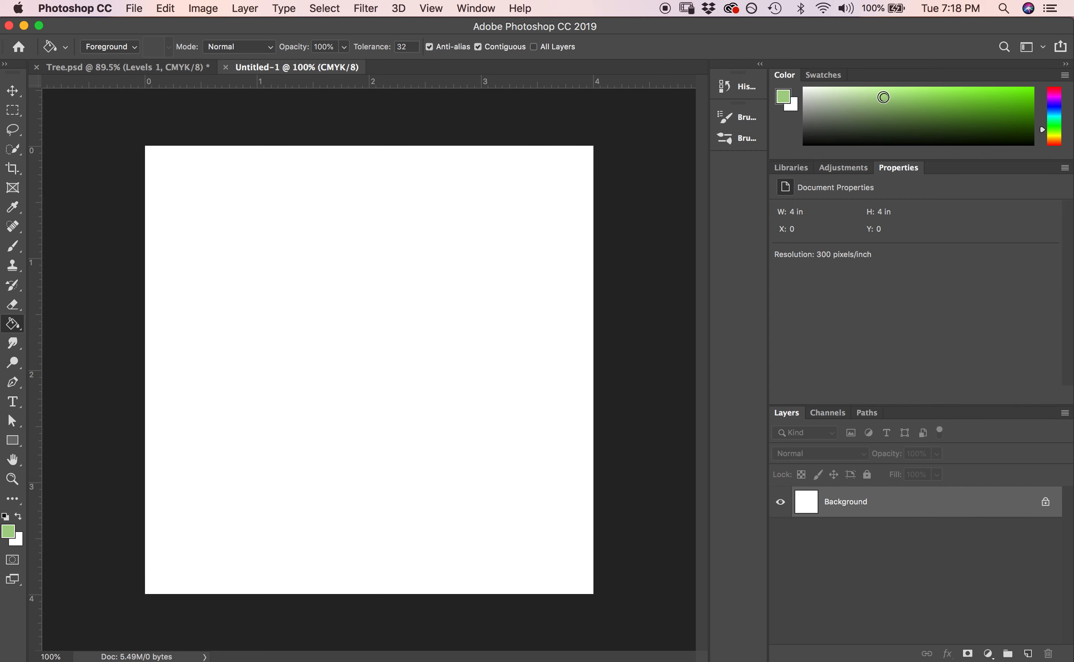
left_click(311, 238)
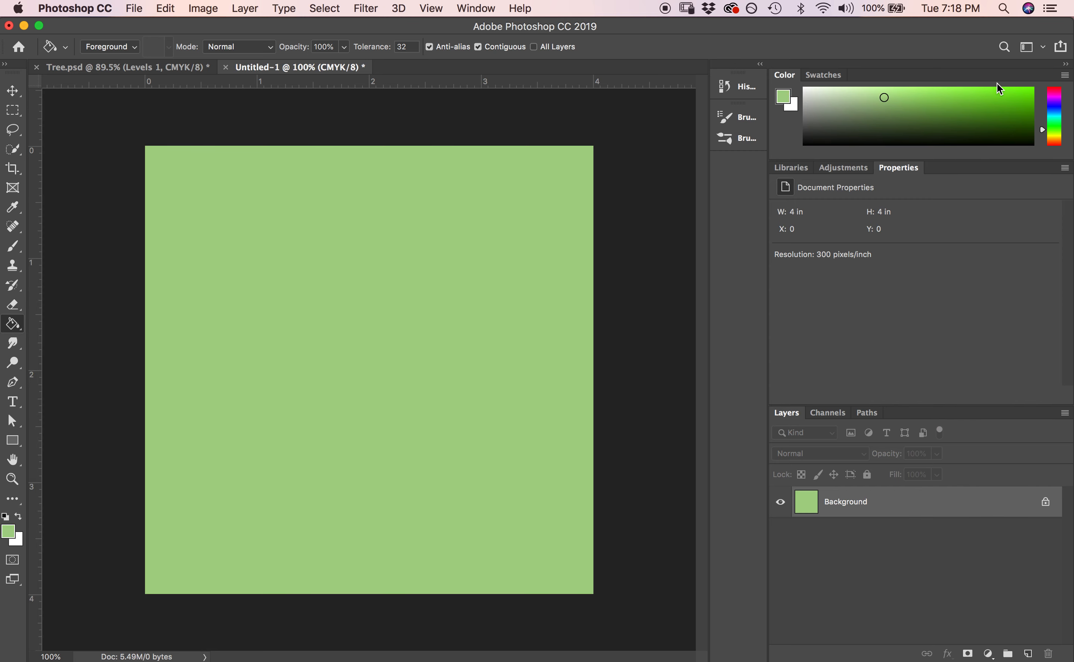
left_click(1053, 118)
left_click(502, 176)
left_click(865, 99)
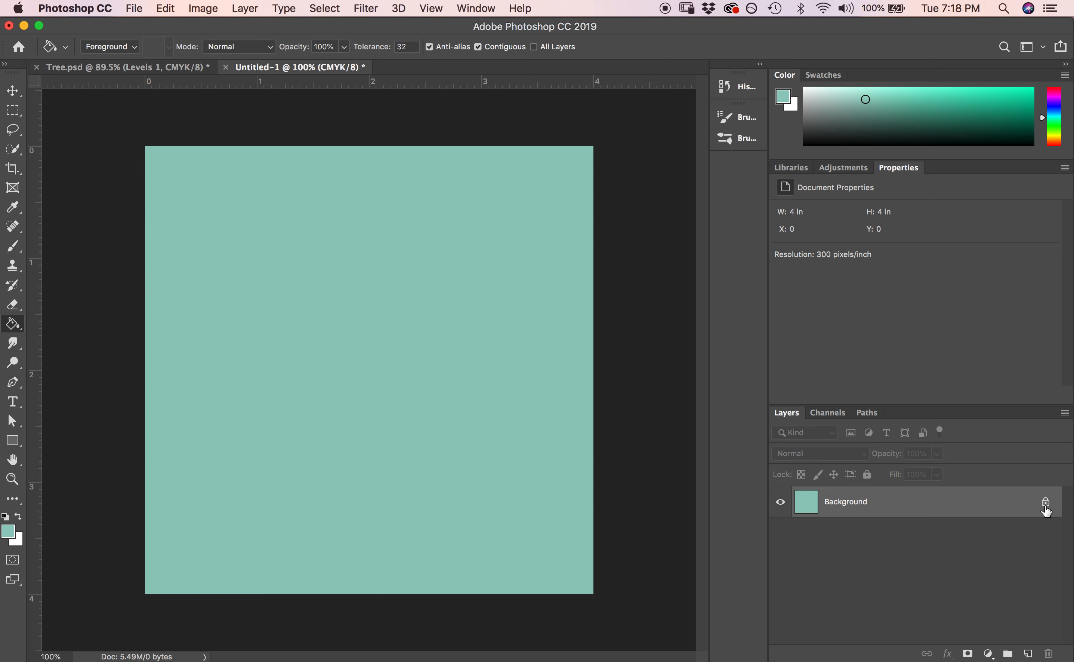
Unlock the Background layer and add a new empty layer above it.
left_click(1045, 502)
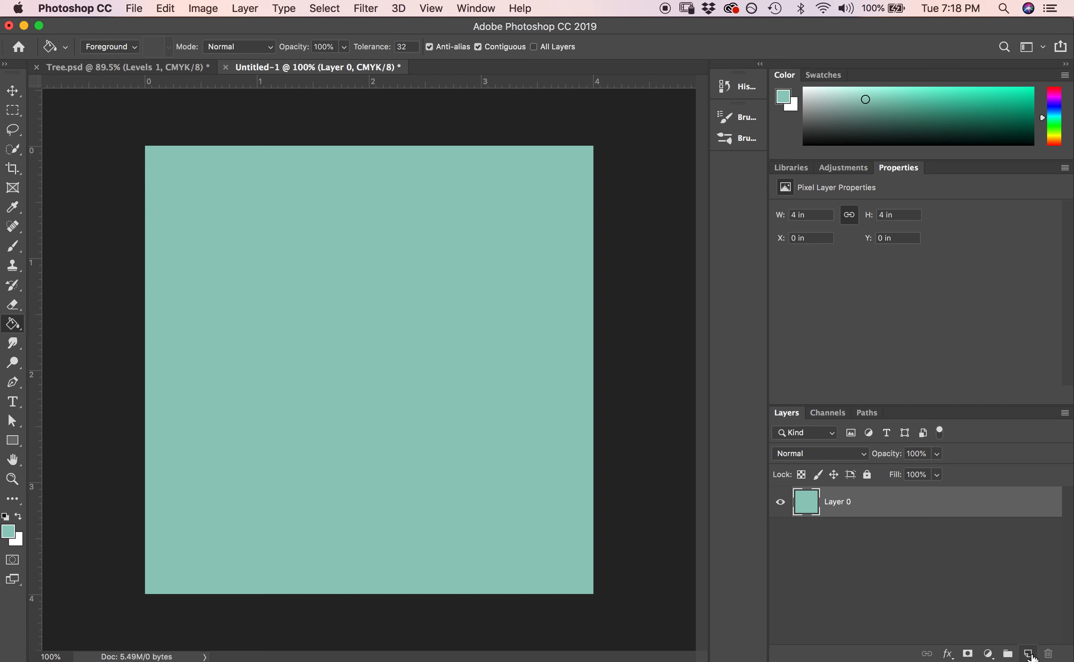
left_click(1028, 654)
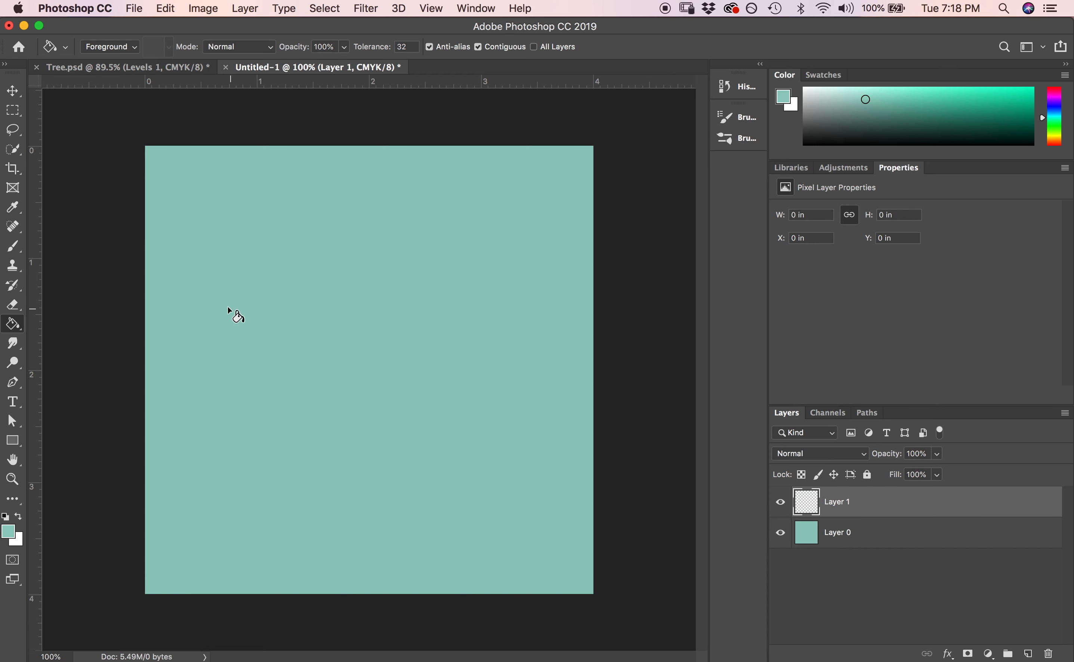
Paint loose freehand strokes on the new layer with a soft 60 px brush, first in teal and mainly in dusty pink.
left_click(18, 247)
mouse_move(301, 237)
left_mouse_down()
mouse_move(393, 357)
mouse_move(312, 300)
left_mouse_up()
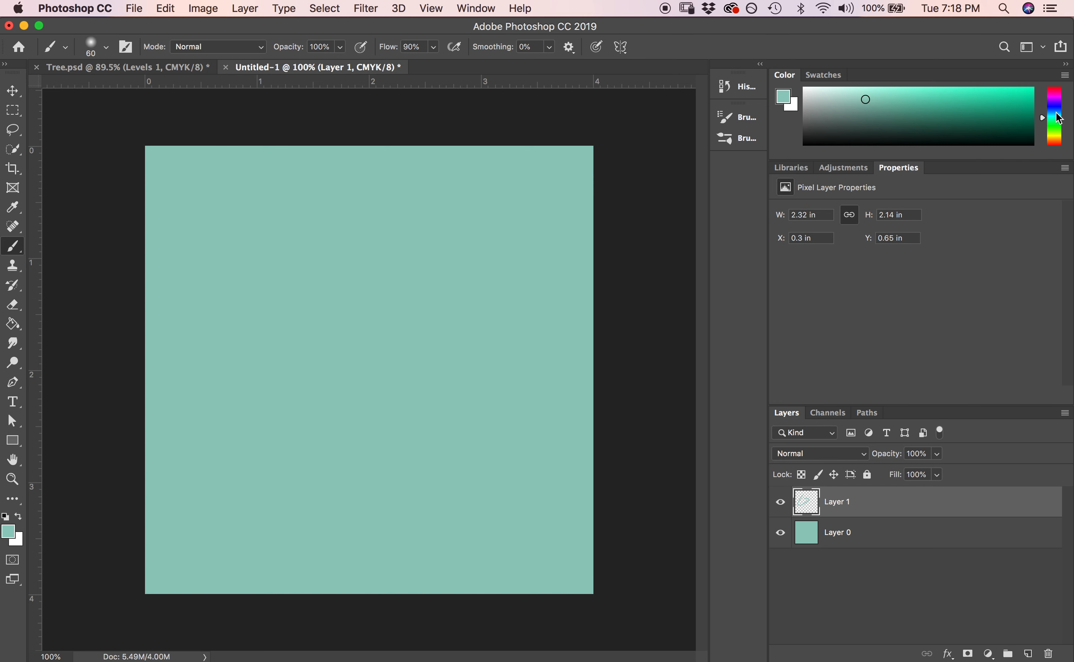
left_click(1056, 91)
mouse_move(432, 208)
left_mouse_down()
mouse_move(355, 249)
mouse_move(296, 393)
mouse_move(528, 304)
mouse_move(571, 304)
mouse_move(517, 382)
mouse_move(337, 396)
mouse_move(338, 286)
mouse_move(256, 350)
mouse_move(463, 461)
mouse_move(427, 492)
left_mouse_up()
mouse_move(387, 359)
left_mouse_down()
mouse_move(391, 285)
mouse_move(405, 341)
mouse_move(386, 388)
left_mouse_up()
Set the brush hardness to 100% and paint a long curving hard-edged stroke down the canvas in dusty pink.
left_click(105, 48)
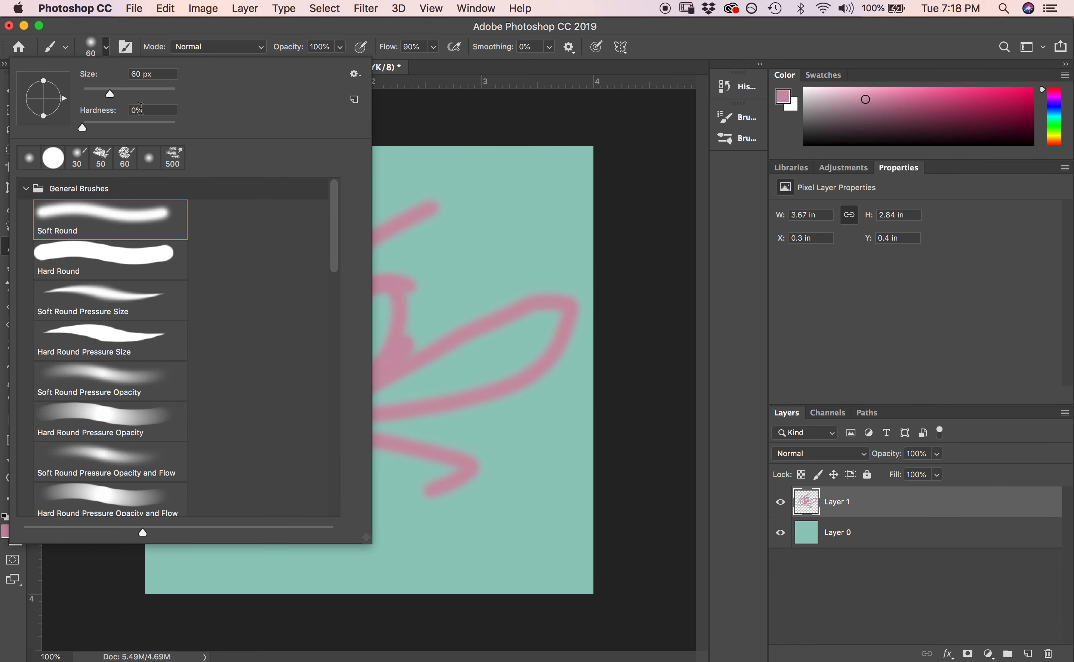
left_click_drag(83, 129, 188, 127)
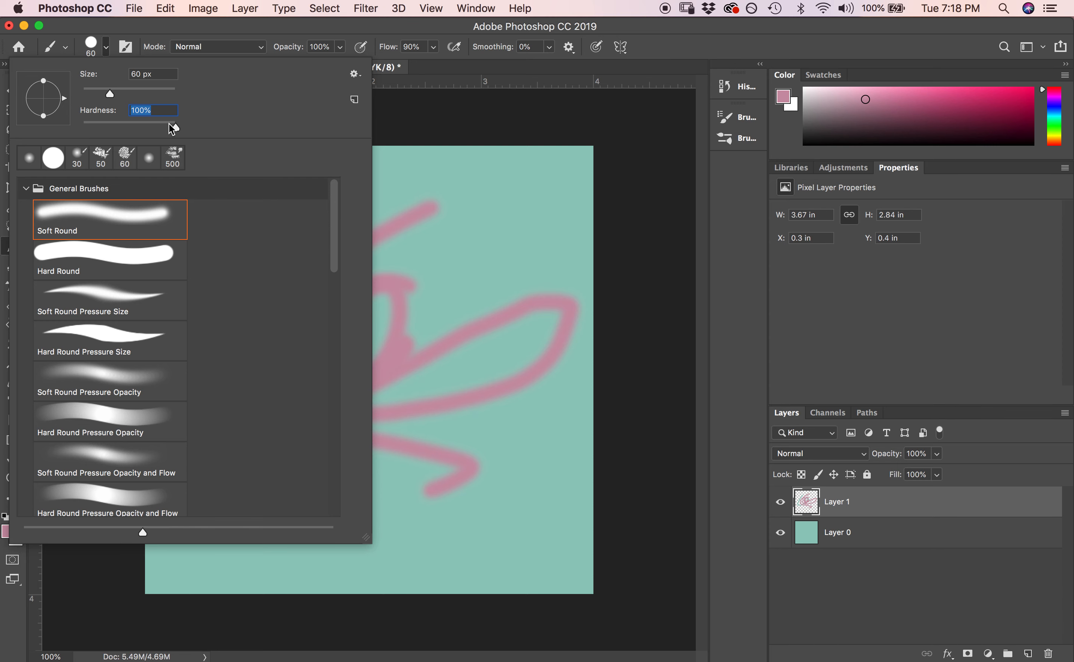
mouse_move(512, 211)
left_mouse_down()
mouse_move(423, 346)
mouse_move(425, 395)
mouse_move(512, 490)
mouse_move(504, 520)
mouse_move(290, 549)
left_mouse_up()
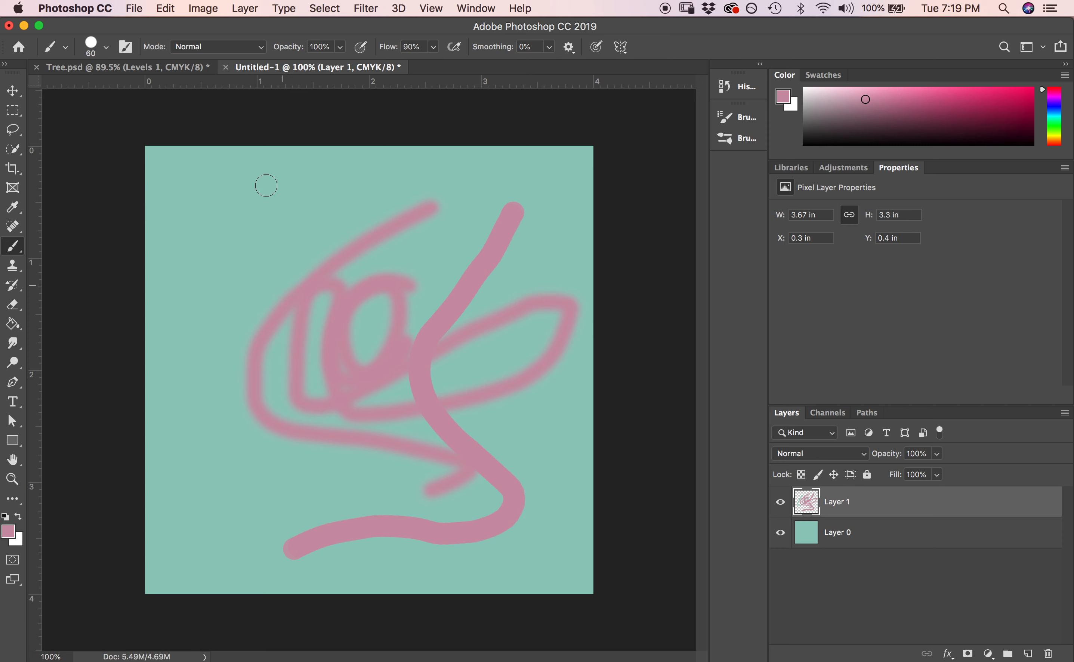
Enlarge the brush to 125 px and paint a short thick dab near the canvas's upper-left corner.
key("bracketright")
key("bracketright")
key("bracketright")
key("bracketright")
key("bracketright")
left_click_drag(250, 211, 258, 233)
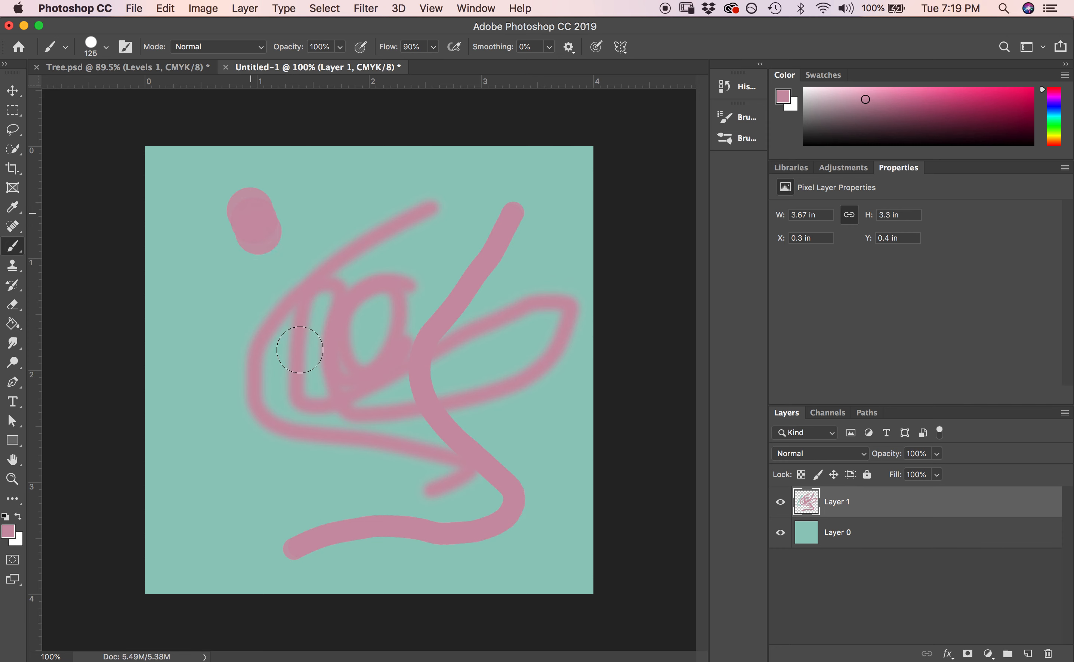
Set the brush size to 5000 px and cover the whole upper layer with dusty pink.
left_click(107, 49)
left_click_drag(135, 93, 197, 101)
left_click(497, 238)
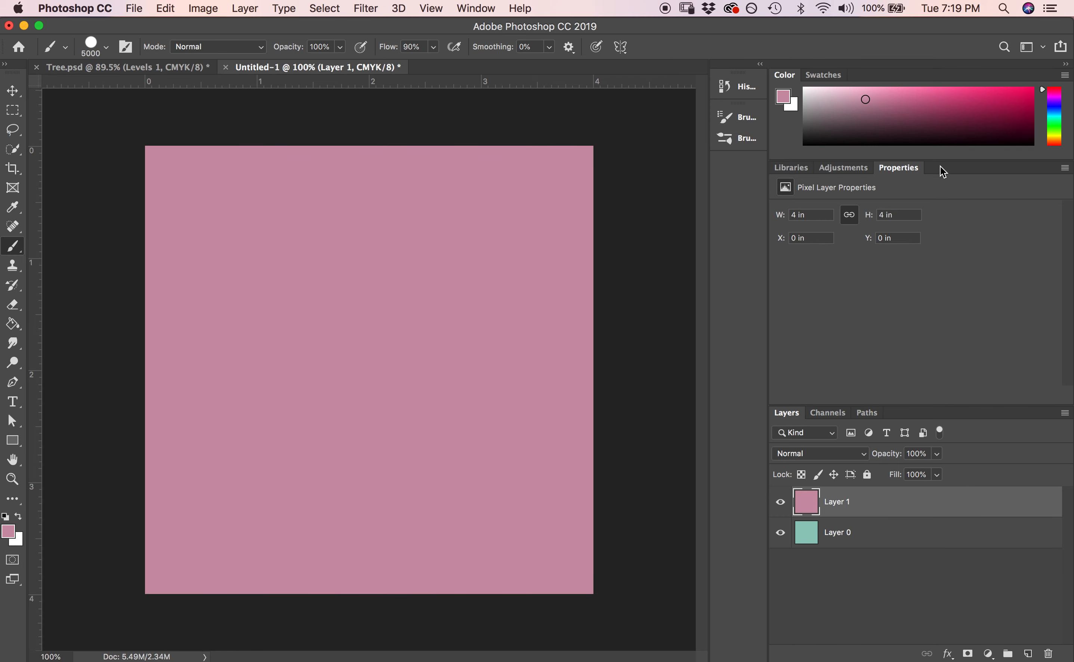
Pick a bright pinkish red, reduce the brush to 33 px and paint two freehand lines on the pink layer.
left_click(1031, 89)
left_click(106, 47)
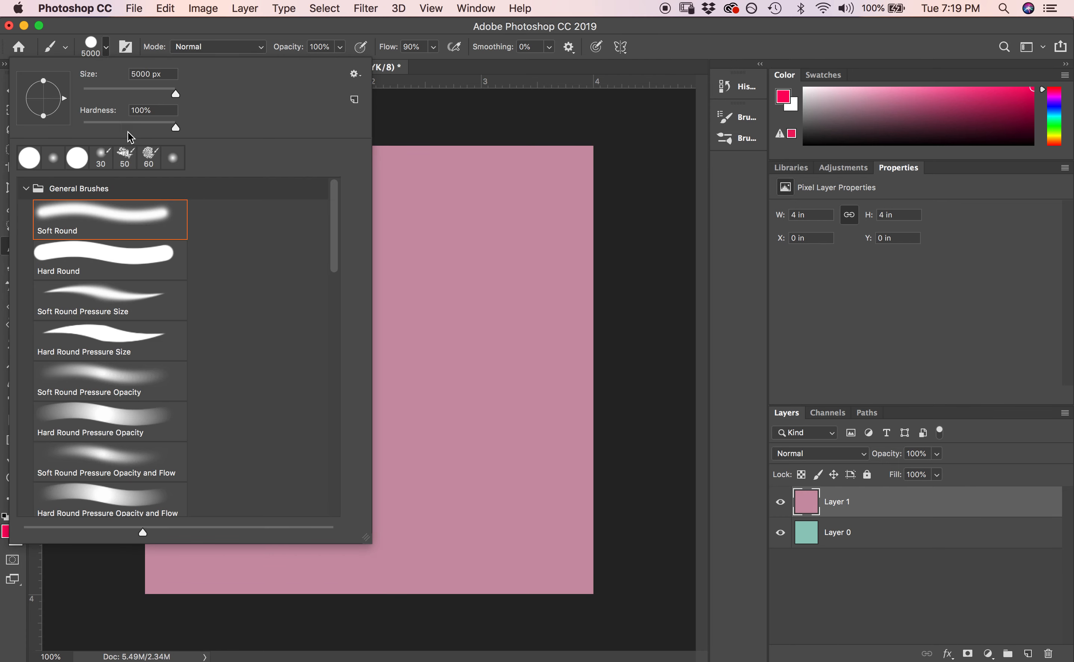
left_click_drag(169, 94, 116, 94)
left_click(428, 226)
left_click_drag(416, 207, 439, 350)
mouse_move(265, 321)
left_mouse_down()
mouse_move(285, 434)
mouse_move(385, 456)
left_mouse_up()
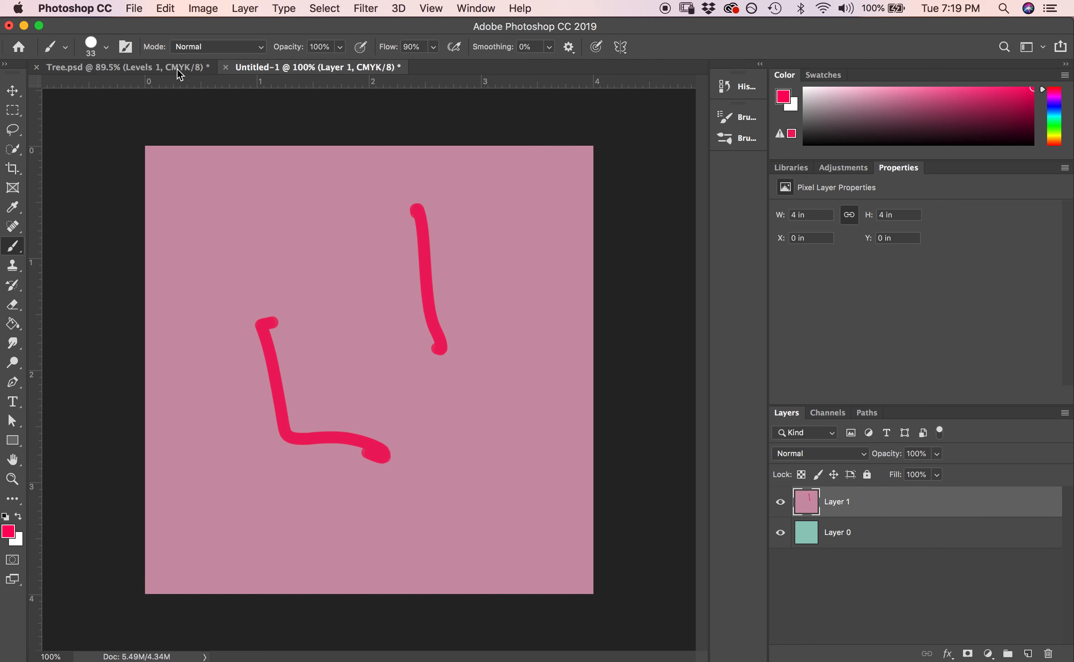
Choose Kyle's Supreme spatter brush from the Special Effects Brushes at 284 px and scatter pinkish-red speckles across the canvas.
left_click(106, 46)
left_click_drag(99, 94, 86, 95)
scroll(334, 288, "down", 10)
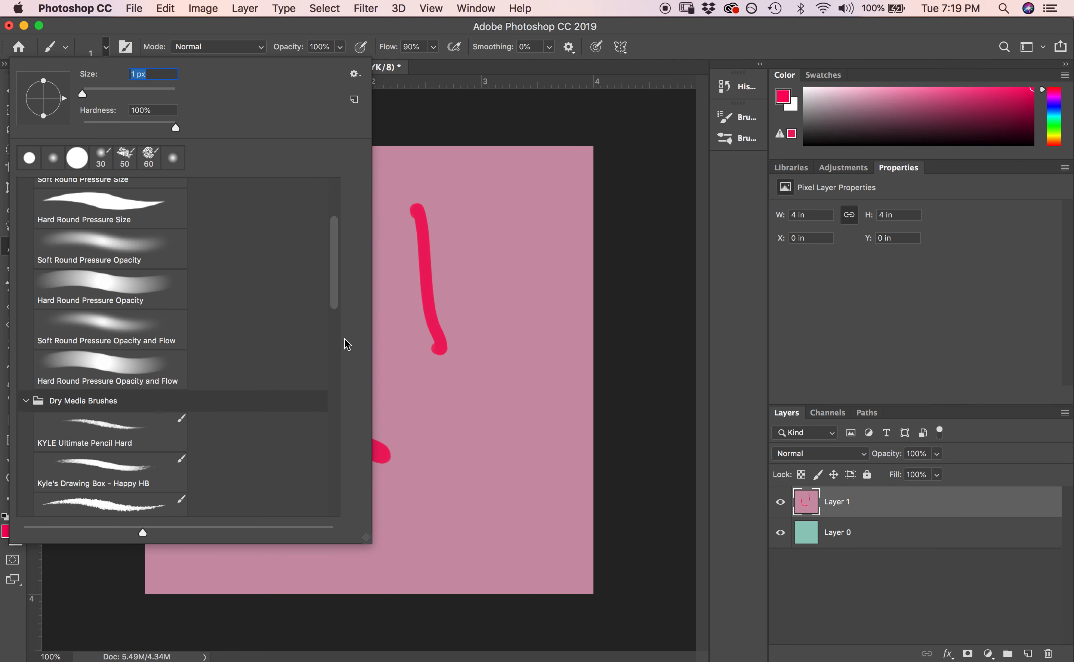
left_click_drag(333, 368, 351, 468)
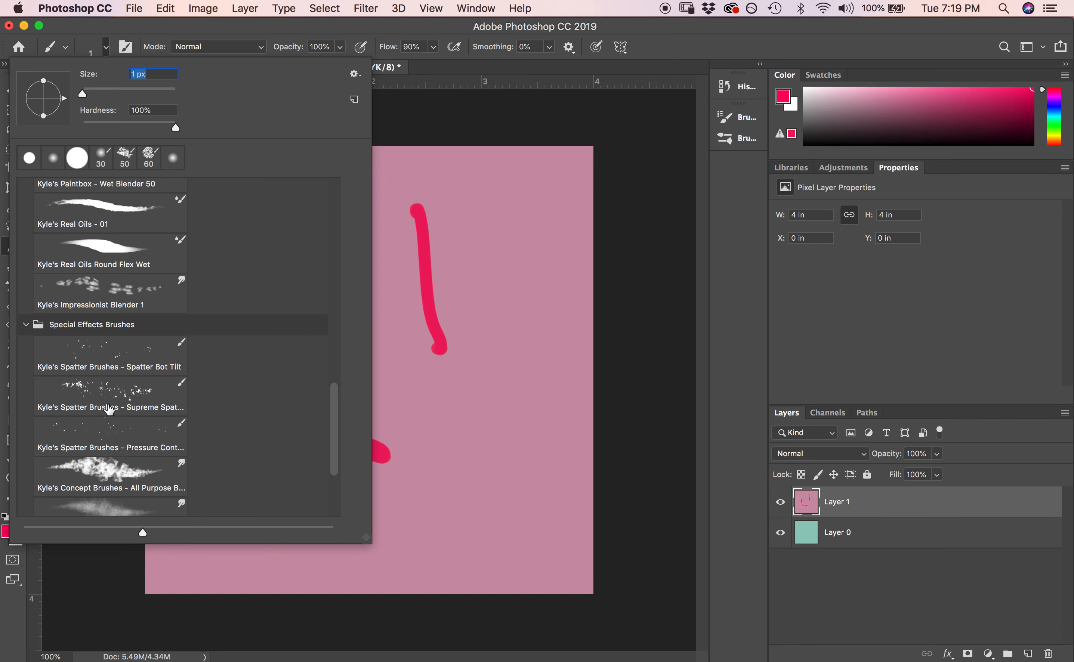
left_click(127, 397)
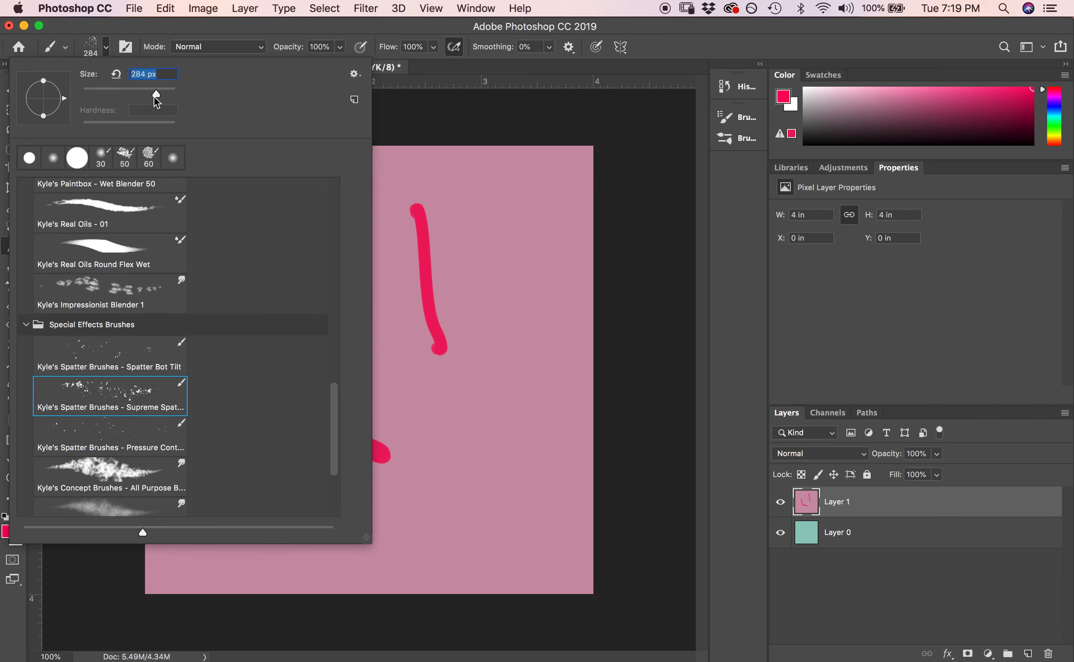
mouse_move(514, 324)
left_mouse_down()
mouse_move(498, 352)
mouse_move(331, 351)
left_mouse_up()
left_click_drag(289, 266, 223, 353)
mouse_move(391, 478)
left_mouse_down()
mouse_move(436, 498)
mouse_move(240, 444)
mouse_move(273, 467)
left_mouse_up()
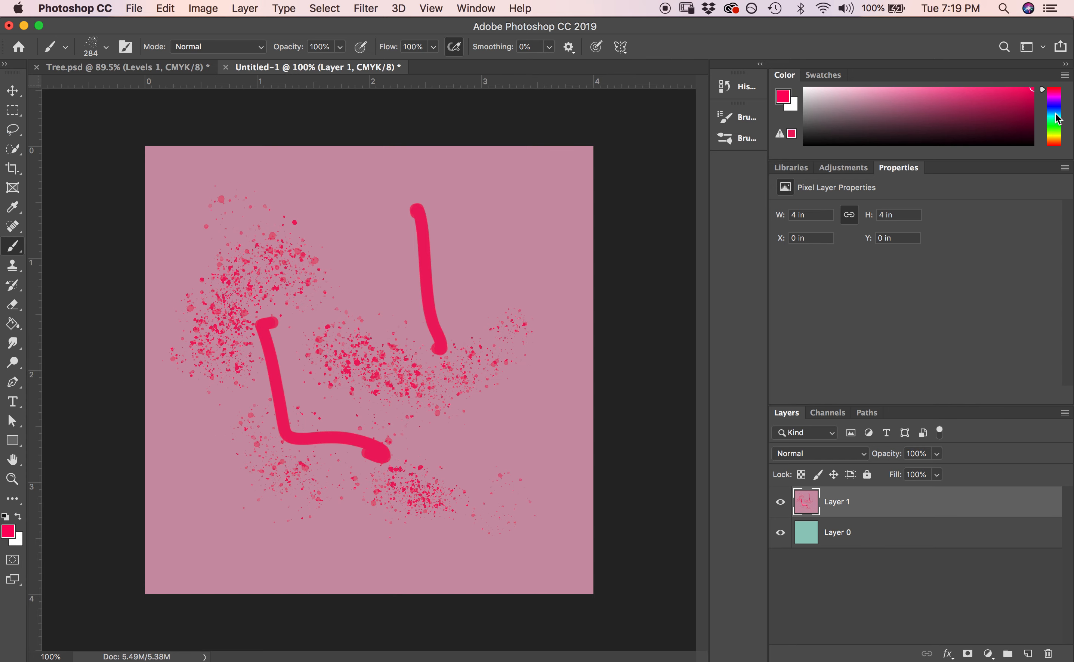
Change the paint color to bright sky blue and spatter it over the middle and lower part of the canvas.
left_click(1057, 113)
mouse_move(410, 267)
left_mouse_down()
mouse_move(396, 309)
mouse_move(388, 485)
mouse_move(400, 534)
mouse_move(445, 348)
mouse_move(441, 238)
mouse_move(426, 207)
left_mouse_up()
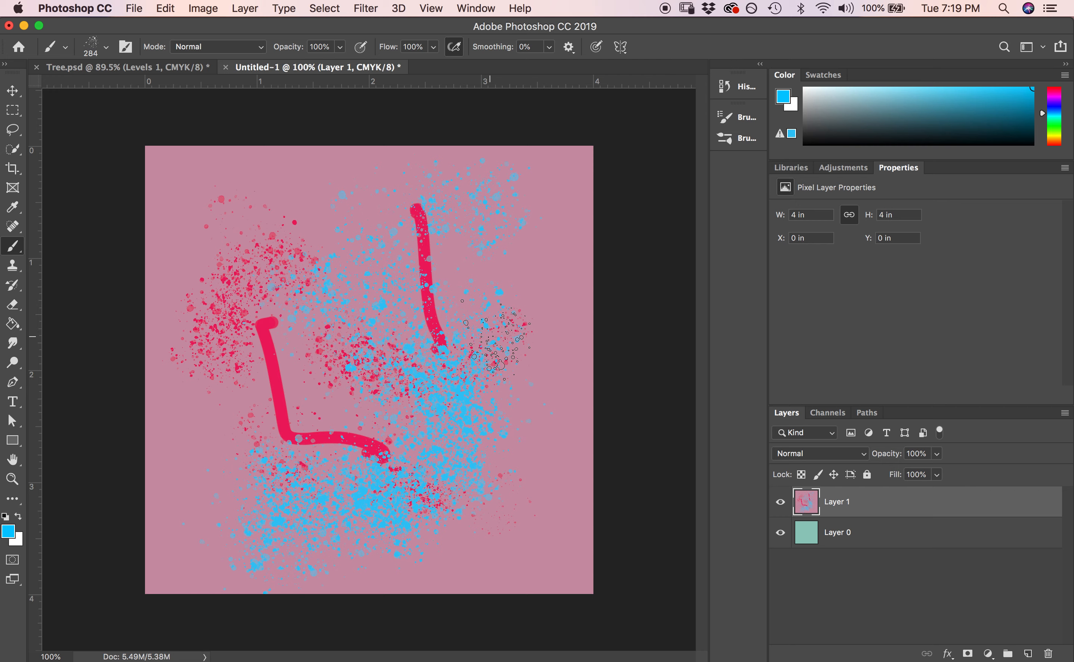
left_click_drag(257, 617, 255, 440)
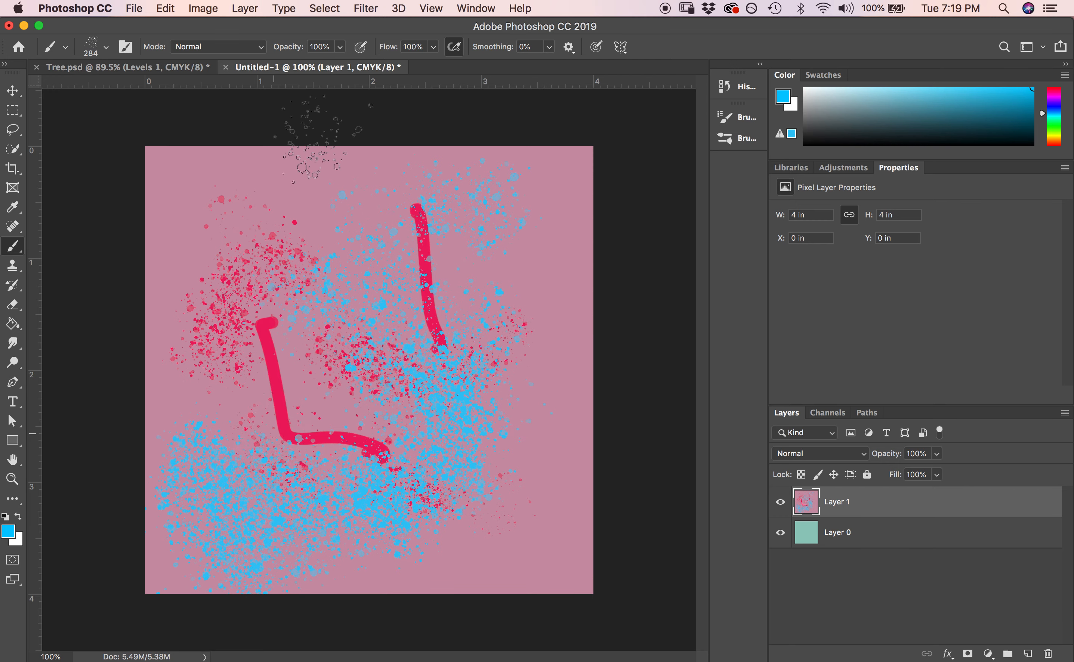
Switch to the Tree.psd document and add another Levels adjustment layer above the existing Levels layer.
left_click(179, 68)
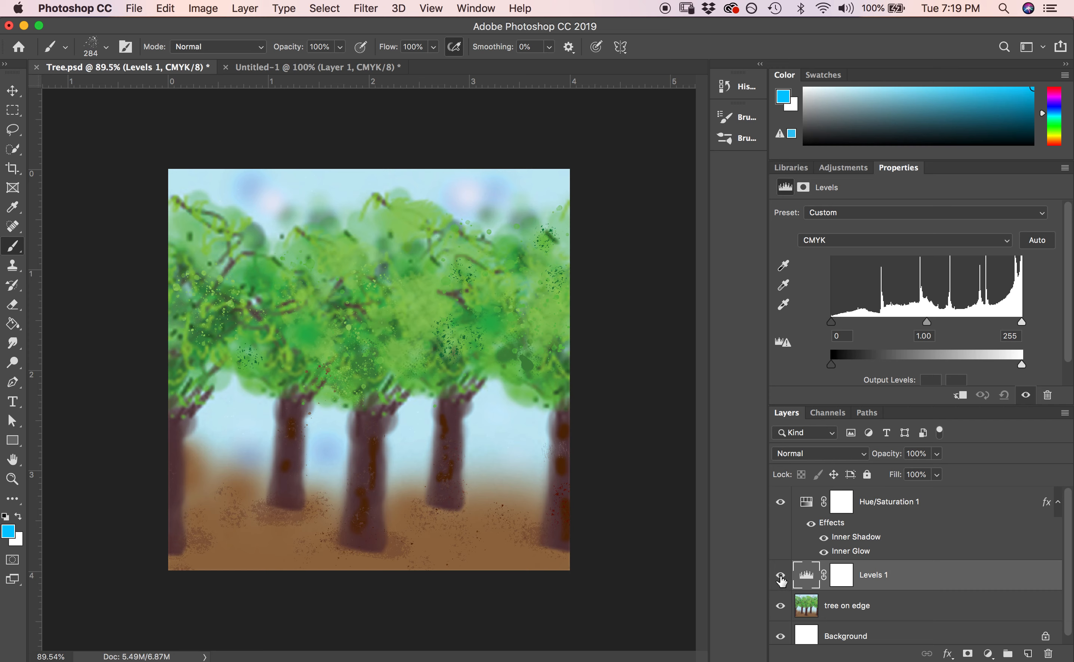
left_click(843, 167)
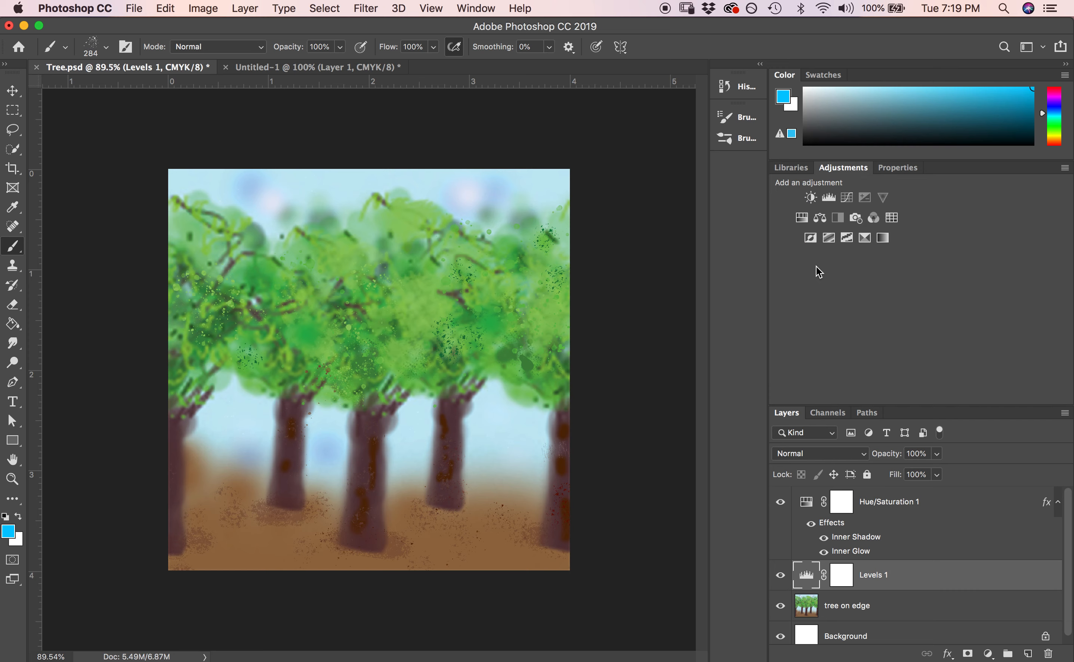
left_click(829, 198)
left_click_drag(1022, 323, 1071, 335)
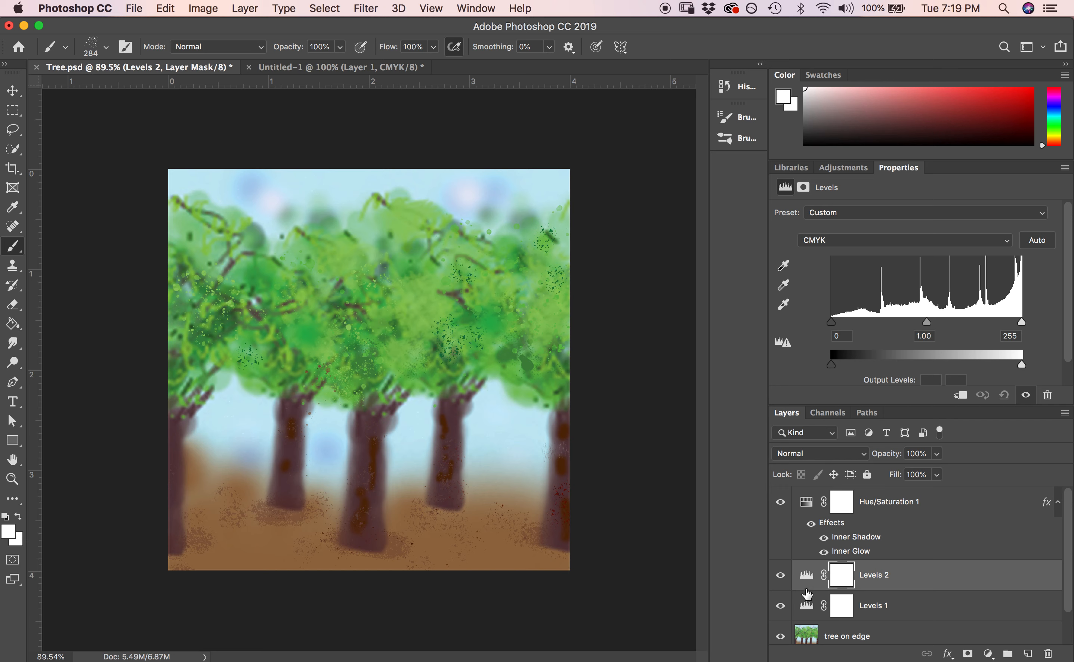
Select the Hue/Saturation adjustment layer and tweak its Saturation.
left_click(805, 507)
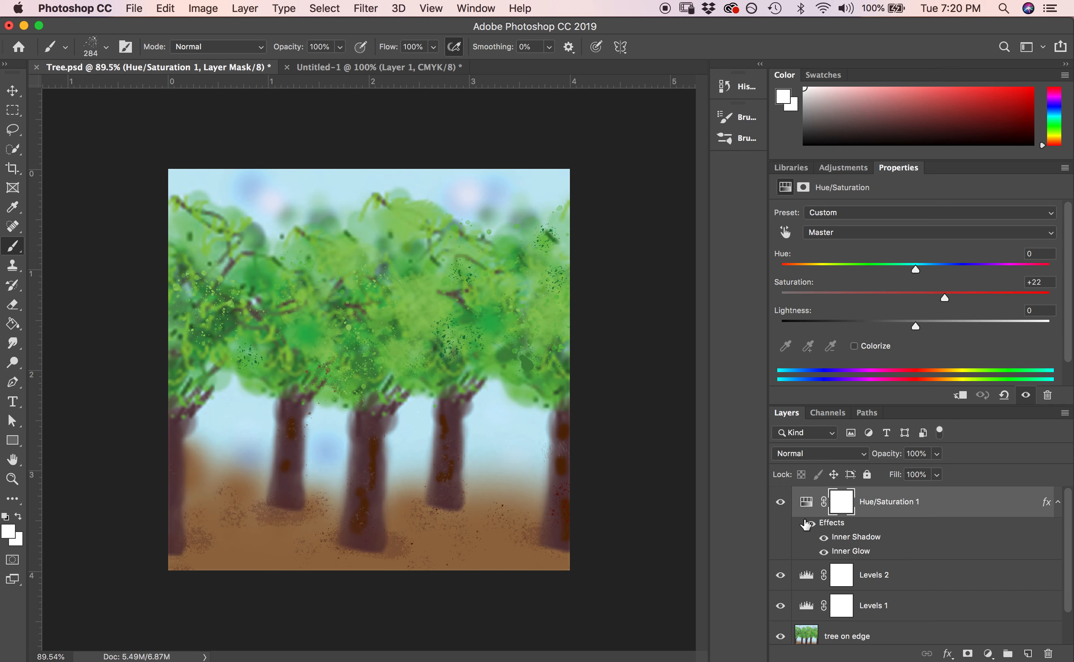
mouse_move(939, 300)
left_mouse_down()
mouse_move(1002, 304)
mouse_move(937, 306)
left_mouse_up()
Flatten the tree image and its adjustment layers into a single Background layer.
right_click(889, 636)
left_click(821, 490)
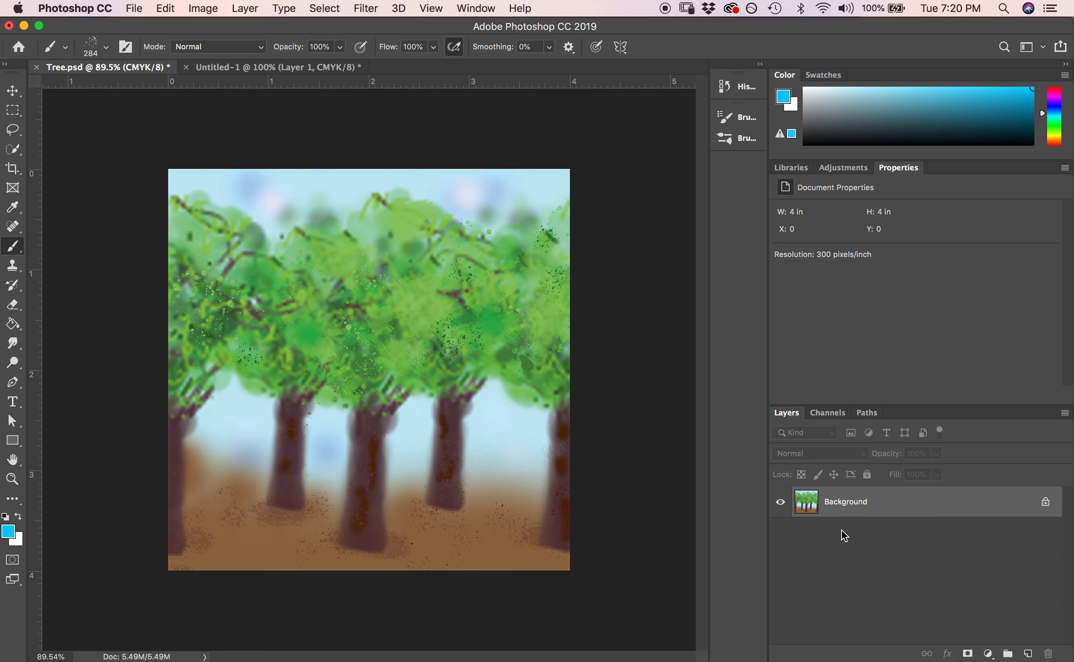
right_click(859, 507)
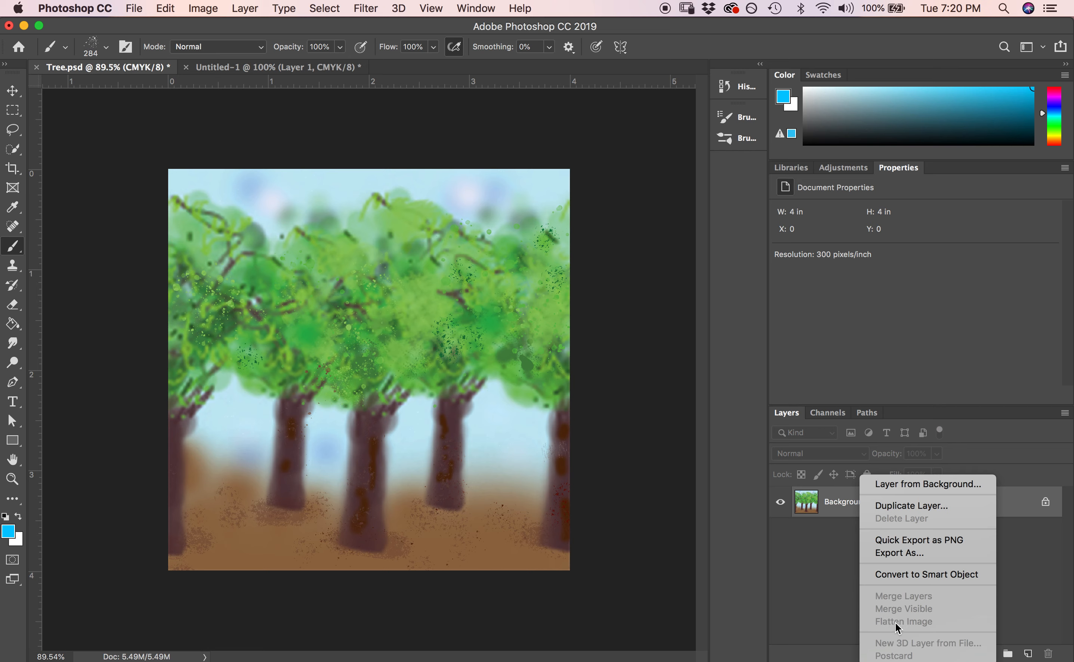
left_click(816, 569)
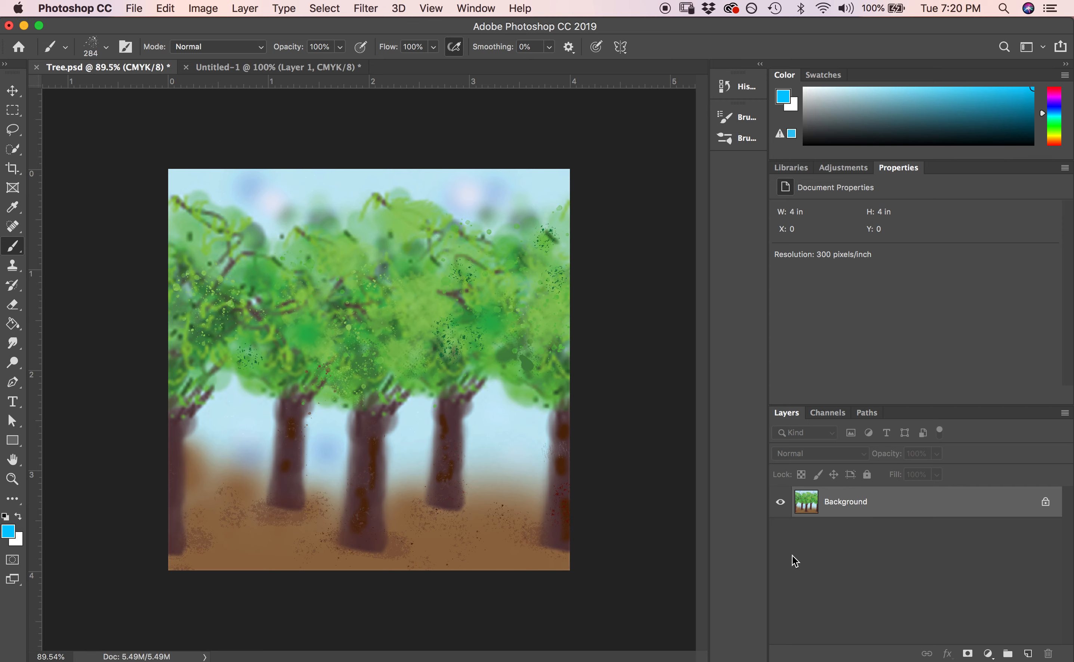
Apply the Offset filter to the flattened tree image with +600 pixels horizontal, +600 pixels vertical and Wrap Around.
left_click(378, 9)
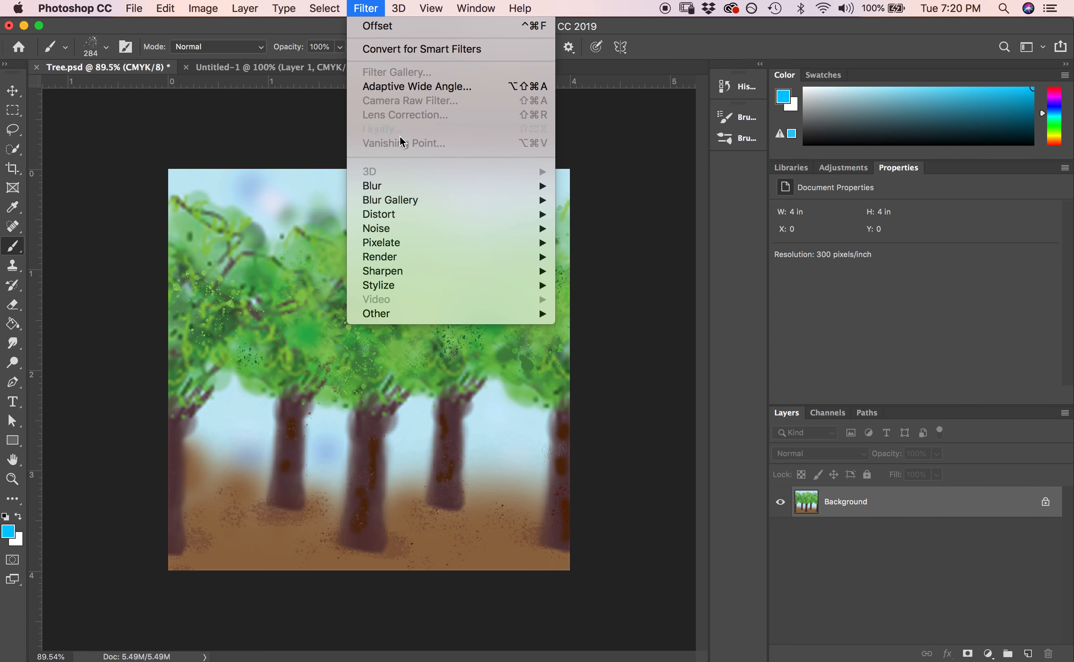
mouse_move(496, 314)
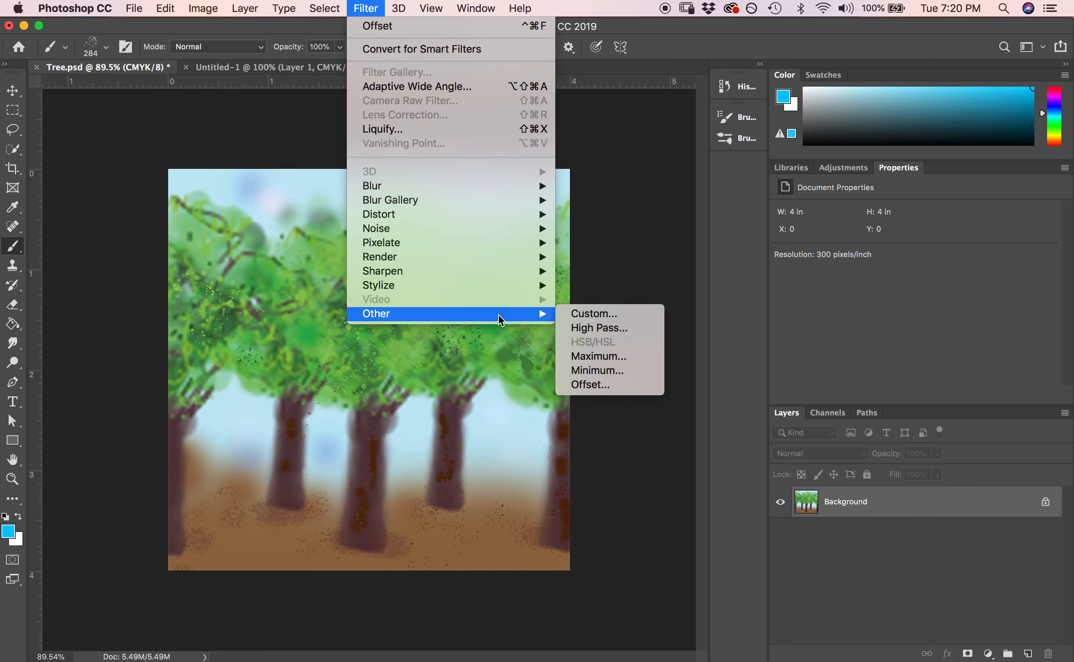
left_click(608, 388)
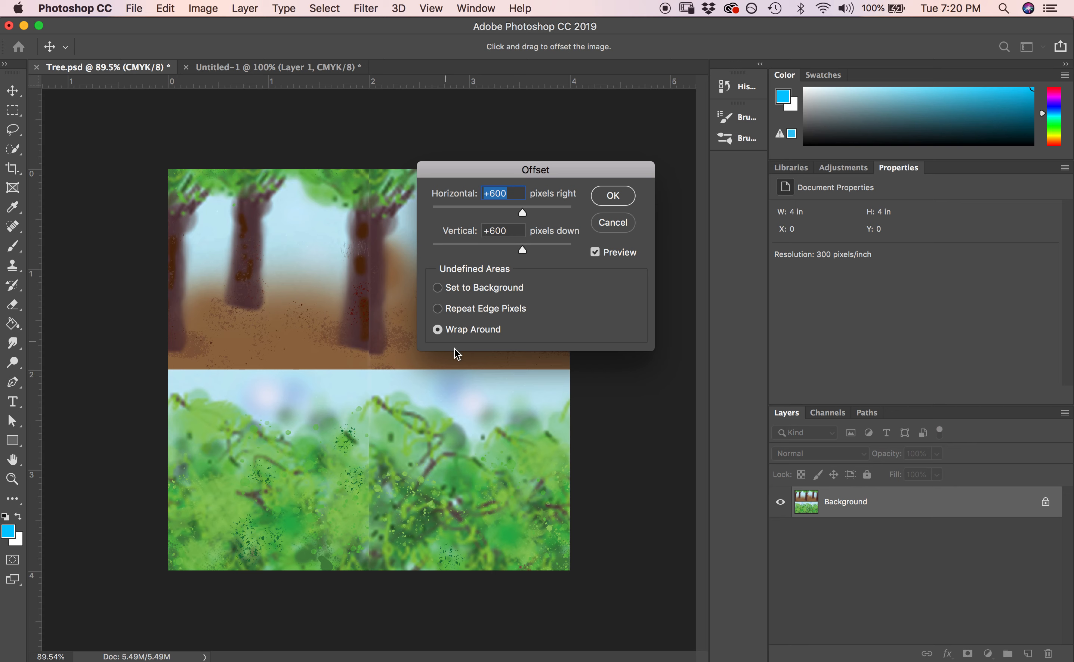
left_click(613, 196)
key("b")
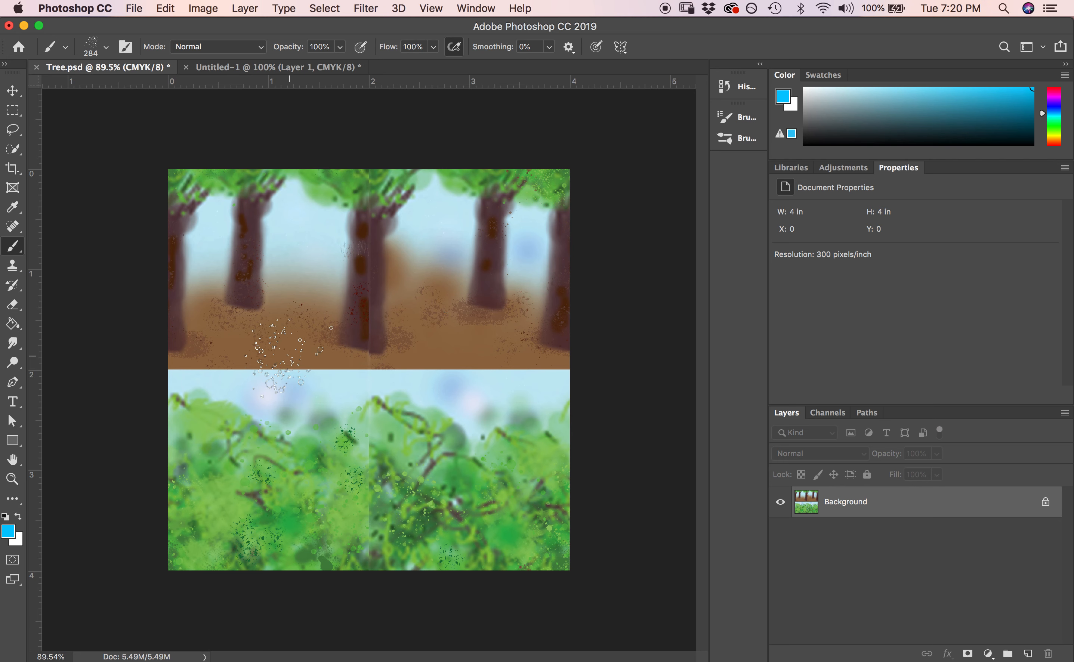
With the Soft Round brush at 65 px, paint sampled ground brown over the right part of the horizontal seam.
left_click(106, 47)
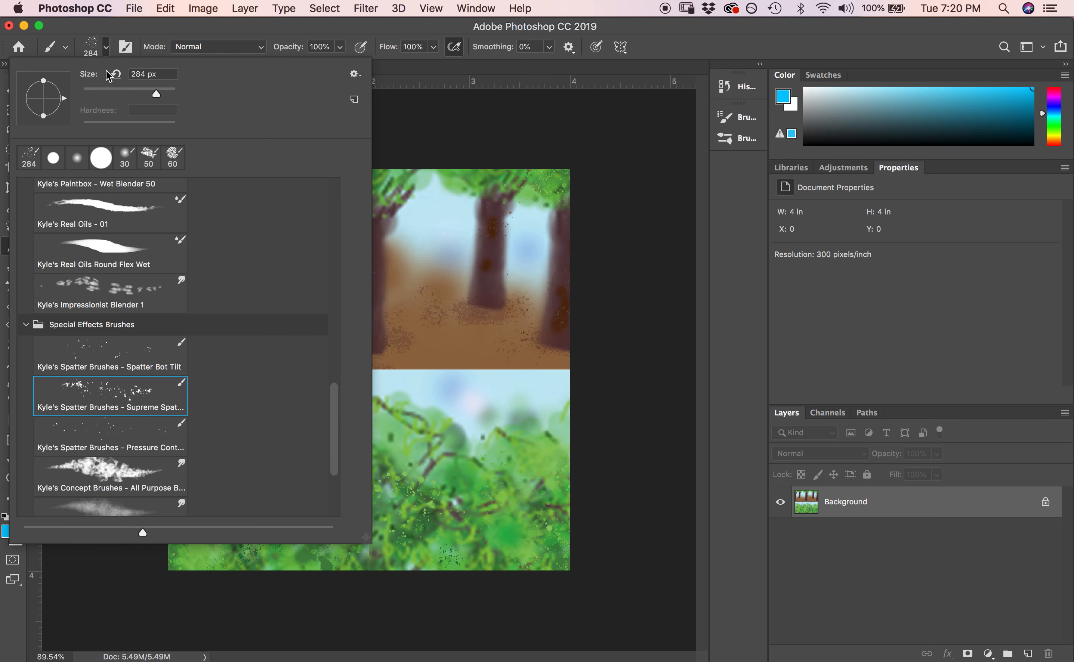
left_click_drag(339, 397, 318, 191)
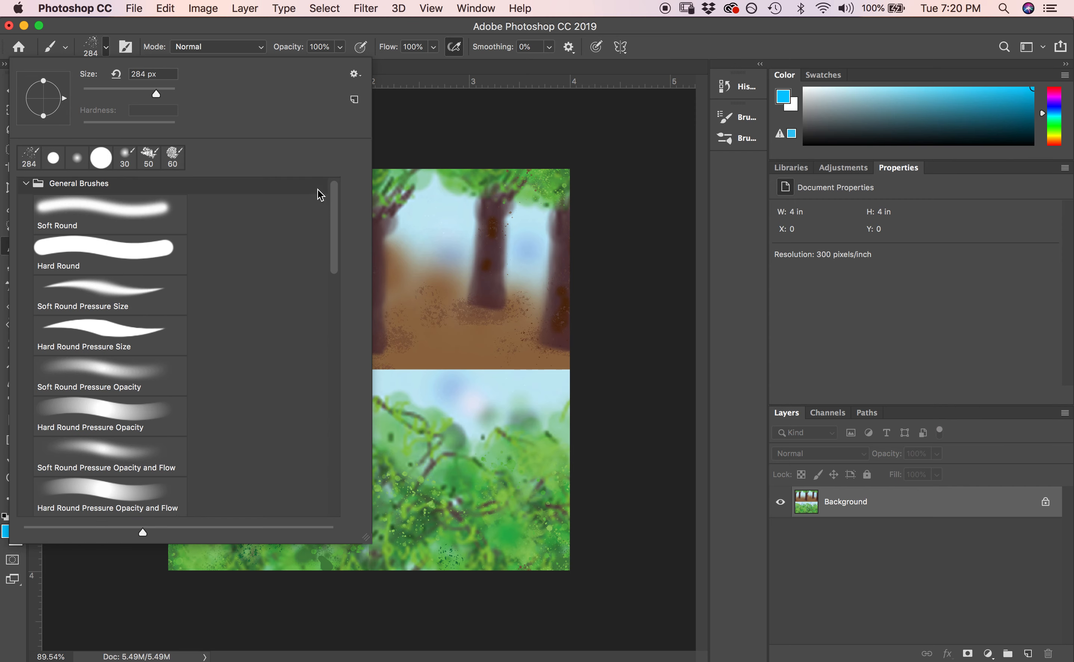
left_click(138, 216)
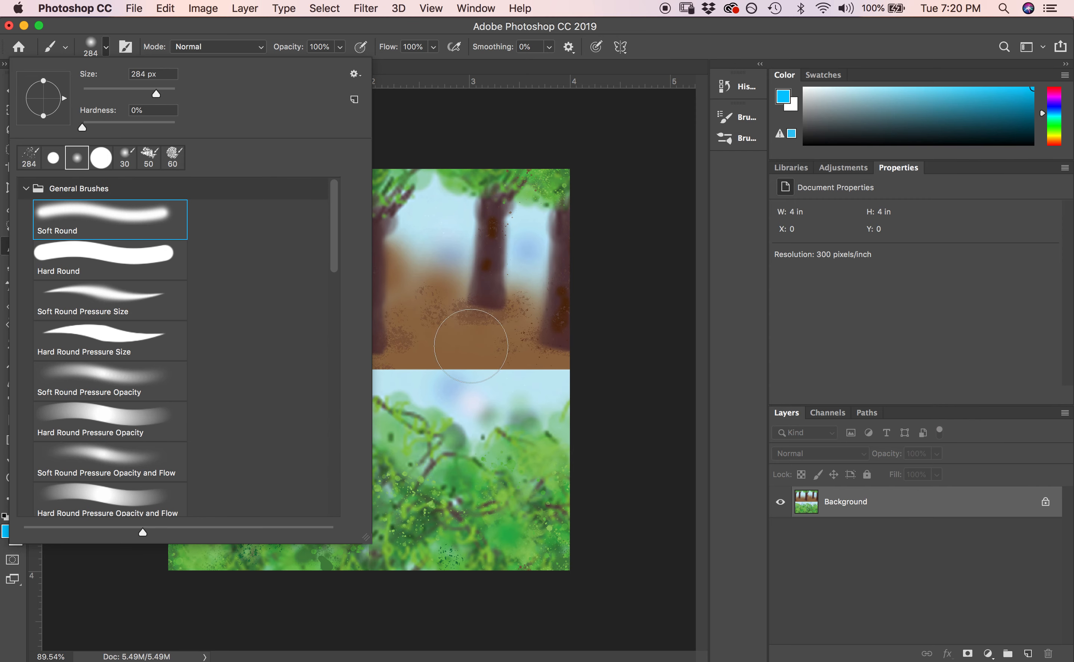
left_click(108, 88)
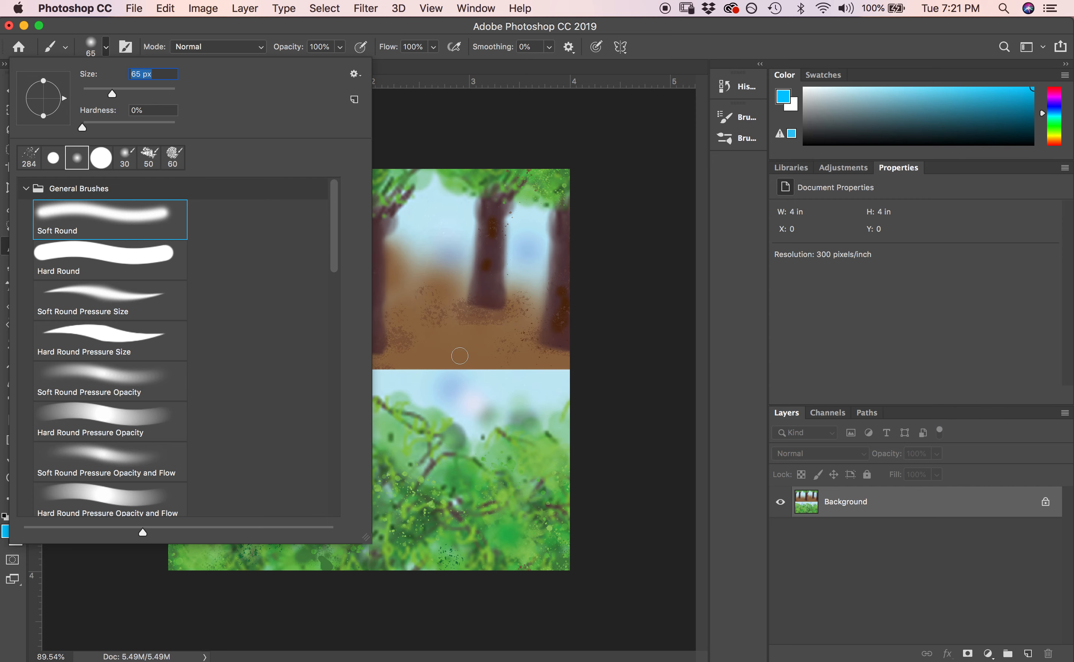
left_click(605, 345)
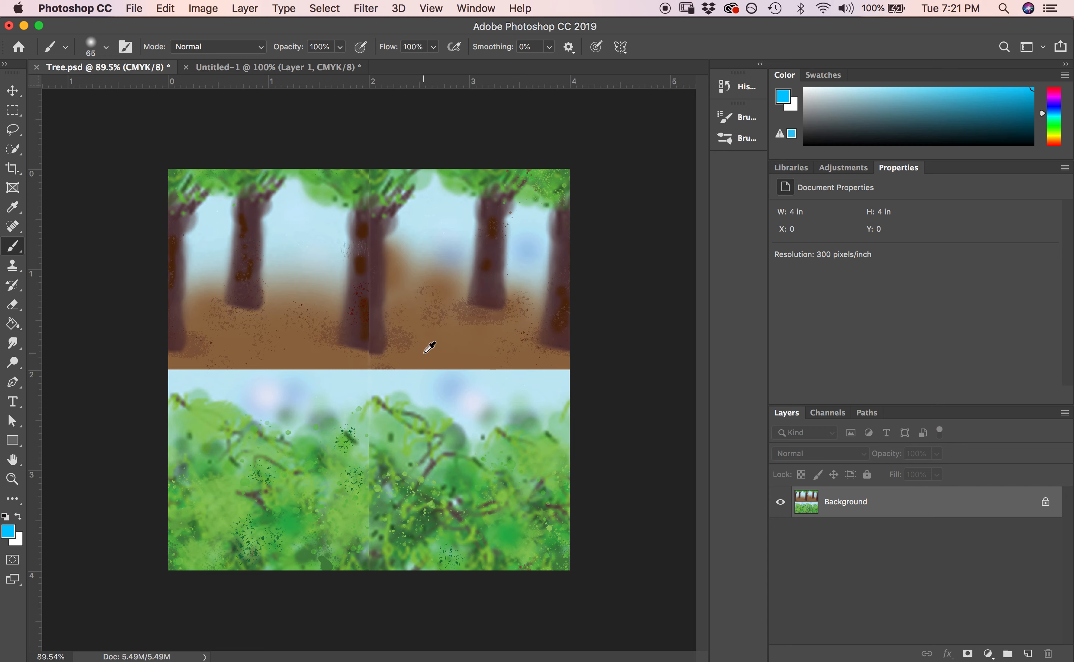
left_click(438, 360, "alt")
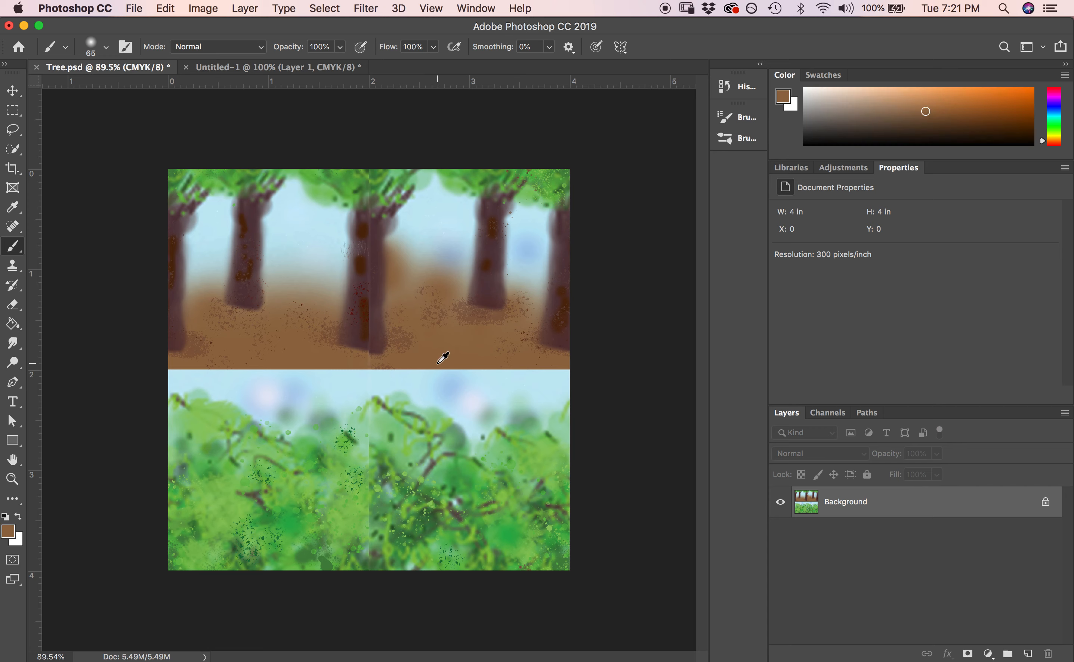
mouse_move(438, 368)
left_mouse_down()
mouse_move(492, 356)
mouse_move(565, 371)
left_mouse_up()
Reduce the brush to 35 px and paint sampled sky blue across the middle of the horizontal seam.
key("bracketleft")
key("bracketleft")
key("bracketleft")
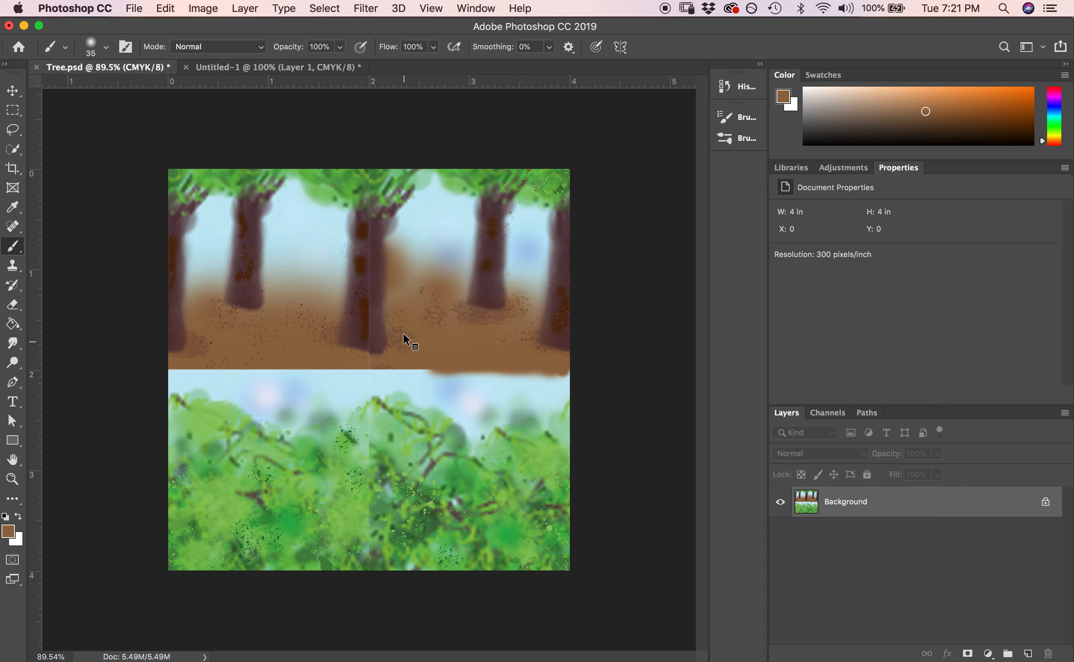
left_click(368, 383, "alt")
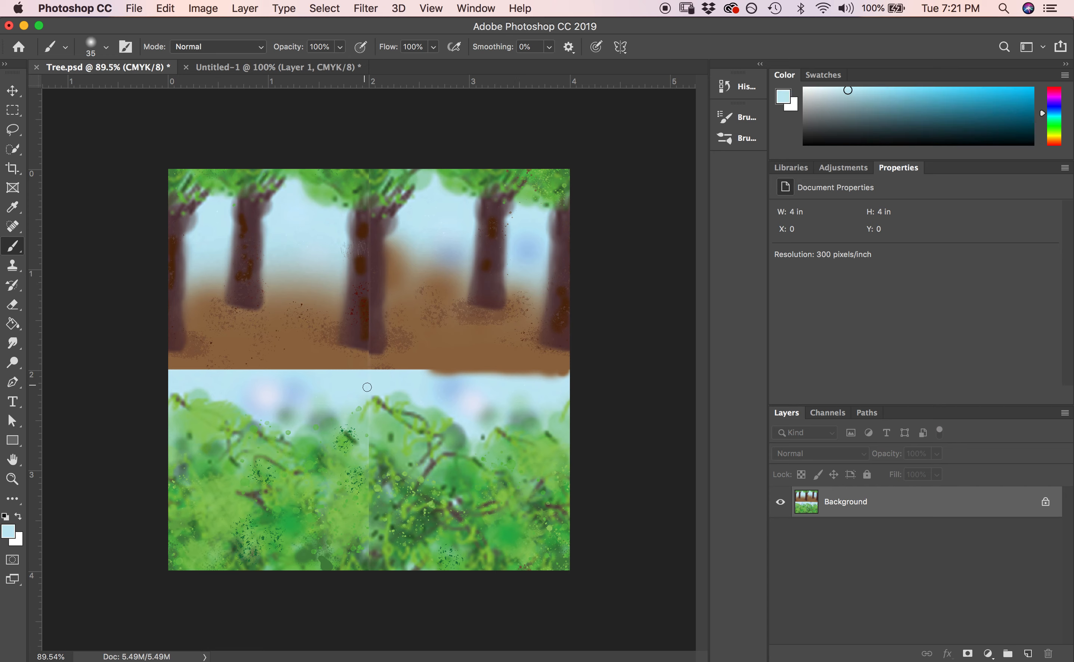
left_click_drag(366, 371, 434, 365)
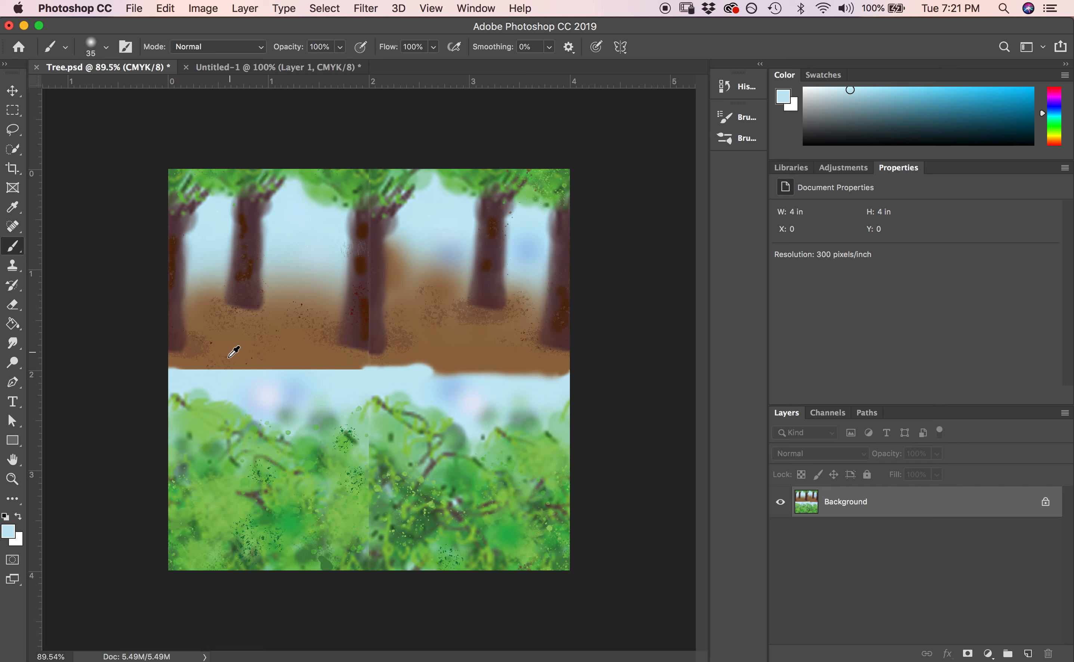
Paint sampled ground brown along the left half of the horizontal seam and sampled sky blue beneath it.
left_click(243, 349, "alt")
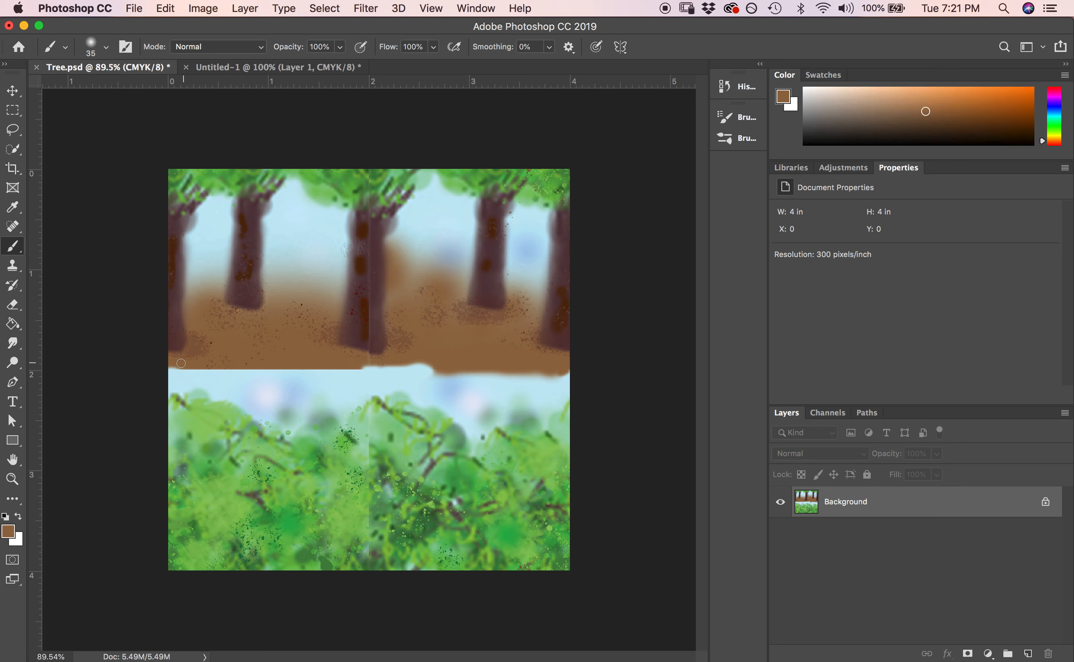
mouse_move(209, 371)
left_mouse_down()
mouse_move(271, 368)
mouse_move(230, 360)
mouse_move(366, 368)
left_mouse_up()
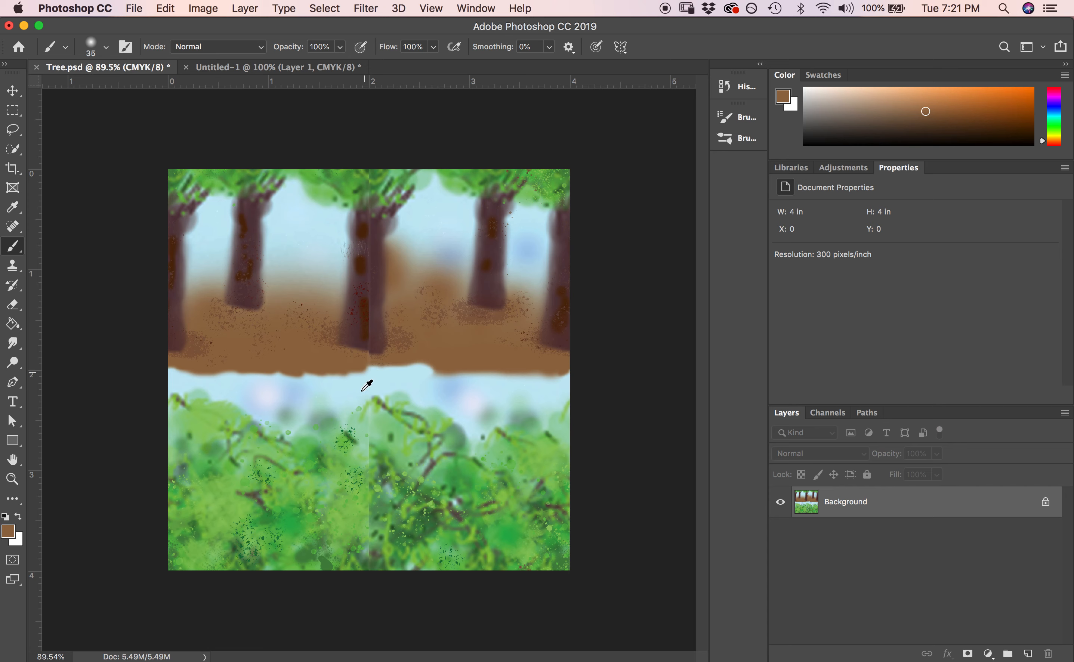
left_click(302, 387, "alt")
mouse_move(302, 388)
left_mouse_down()
mouse_move(337, 361)
mouse_move(399, 349)
mouse_move(369, 358)
mouse_move(351, 344)
mouse_move(318, 349)
mouse_move(268, 372)
mouse_move(289, 377)
mouse_move(278, 387)
mouse_move(197, 382)
mouse_move(267, 383)
left_mouse_up()
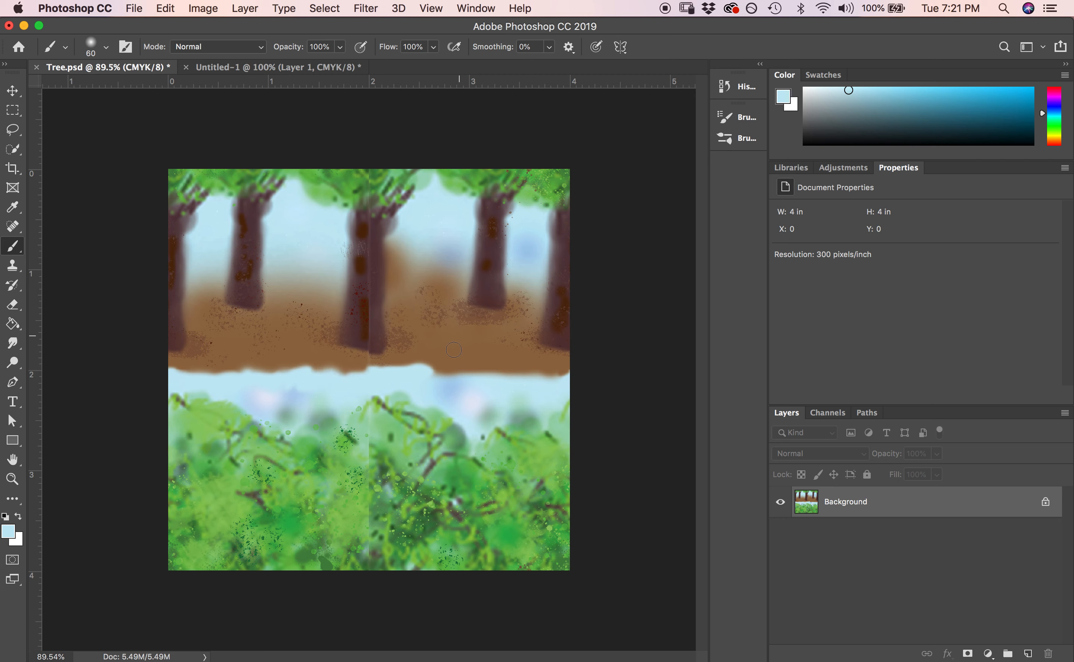
Paint over the vertical seam through the central trunk, its canopy and the foliage below using colors sampled from the artwork.
left_click(371, 338, "alt")
left_click(377, 269, "alt")
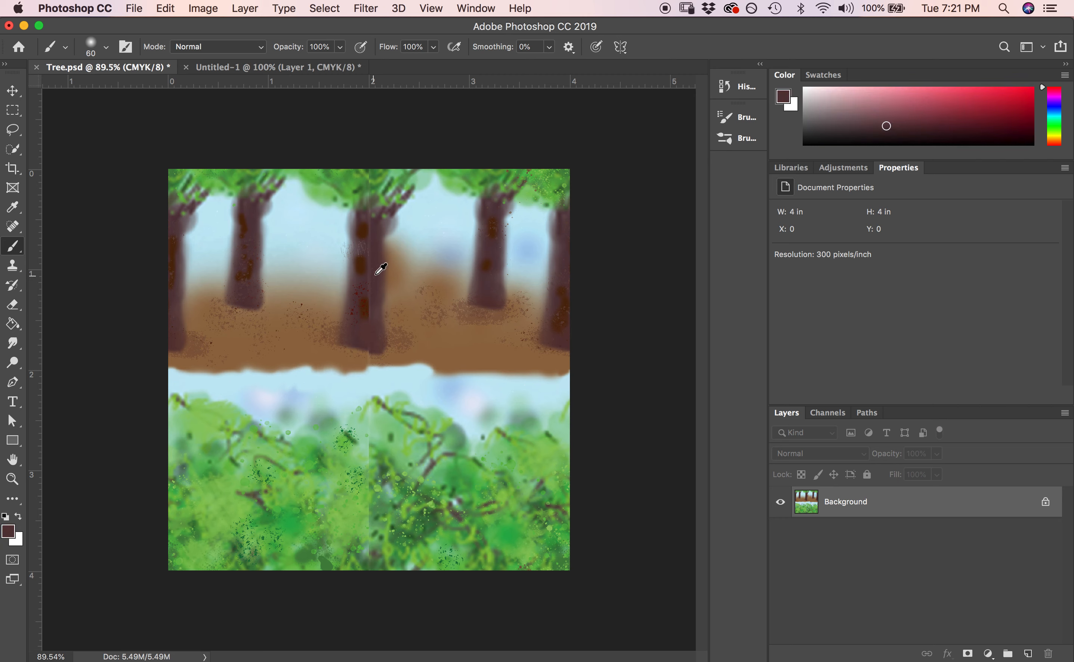
left_click(365, 260, "alt")
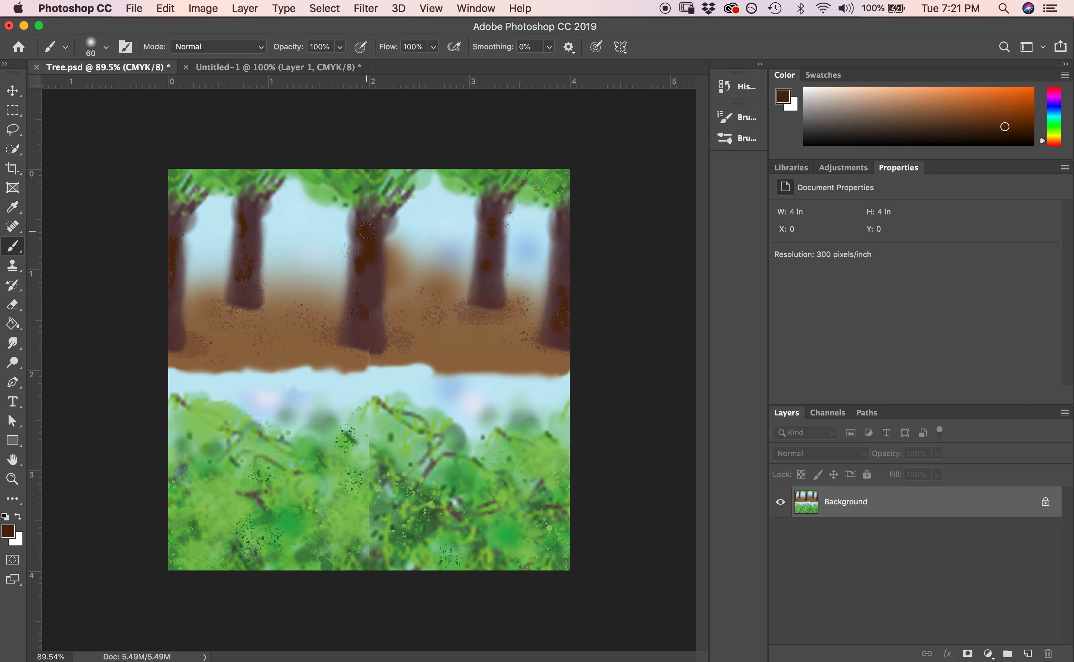
left_click(370, 180, "alt")
left_click_drag(367, 185, 373, 222)
left_click(385, 486, "alt")
left_click(368, 446)
Reduce the brush to 25 px and touch up the vertical seam just below the central trunk with sampled colors.
key("bracketleft")
key("bracketleft")
key("bracketleft")
key("bracketleft")
key("bracketleft")
key("bracketleft")
left_click(383, 416, "alt")
left_click(372, 381, "alt")
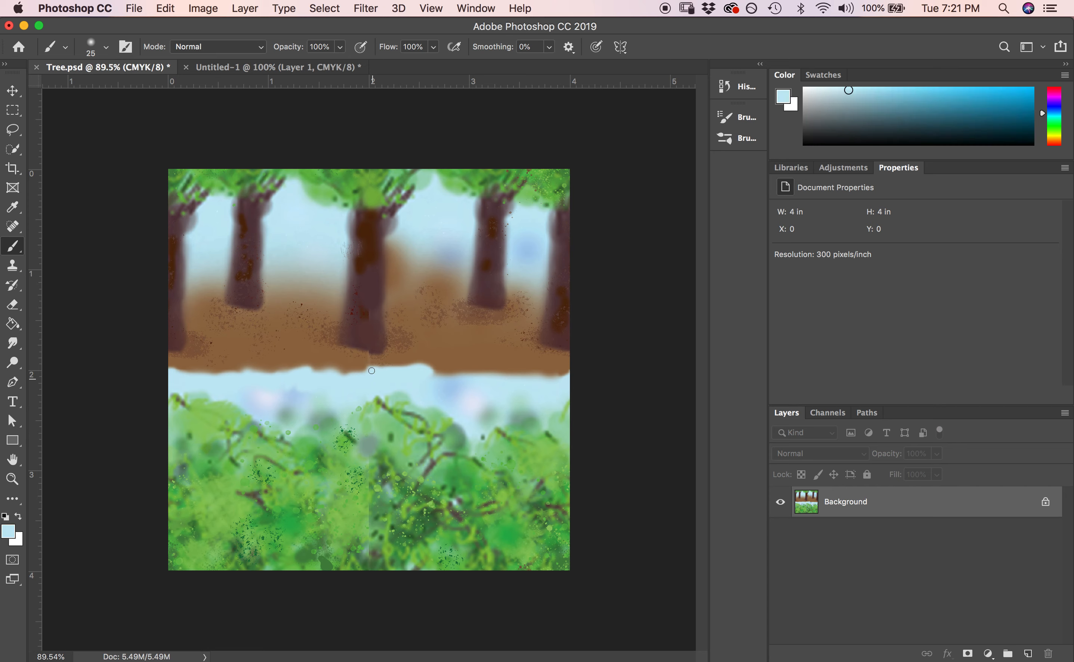
left_click(370, 359, "alt")
left_click(374, 315, "alt")
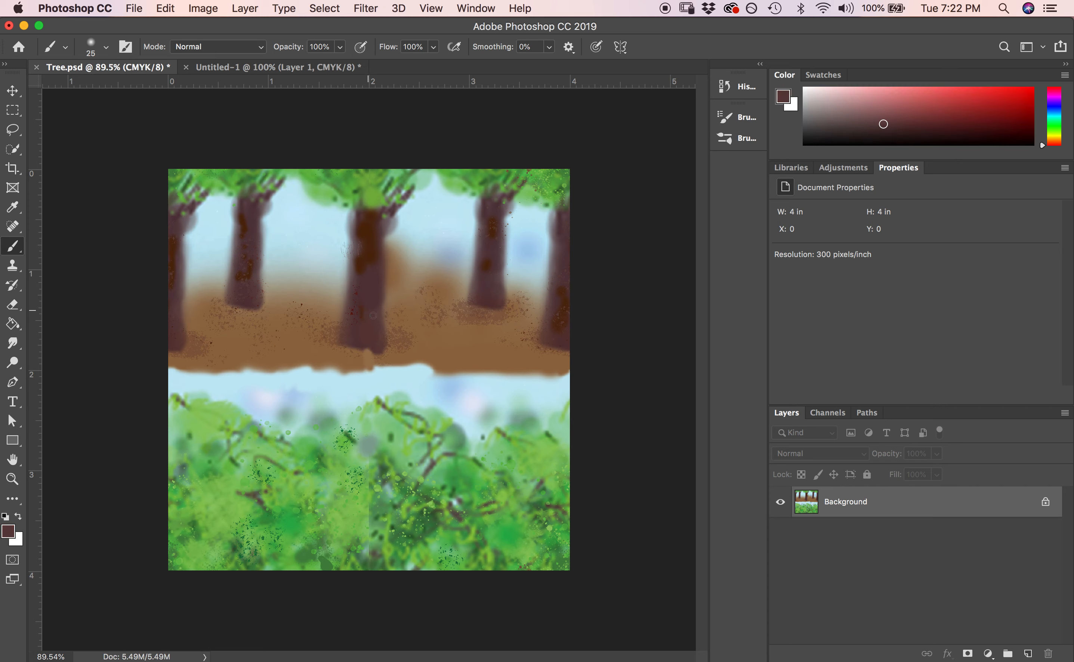
Dab sampled green over the vertical seam in the lower foliage and over the canopy above the central trunk.
left_click(370, 515, "alt")
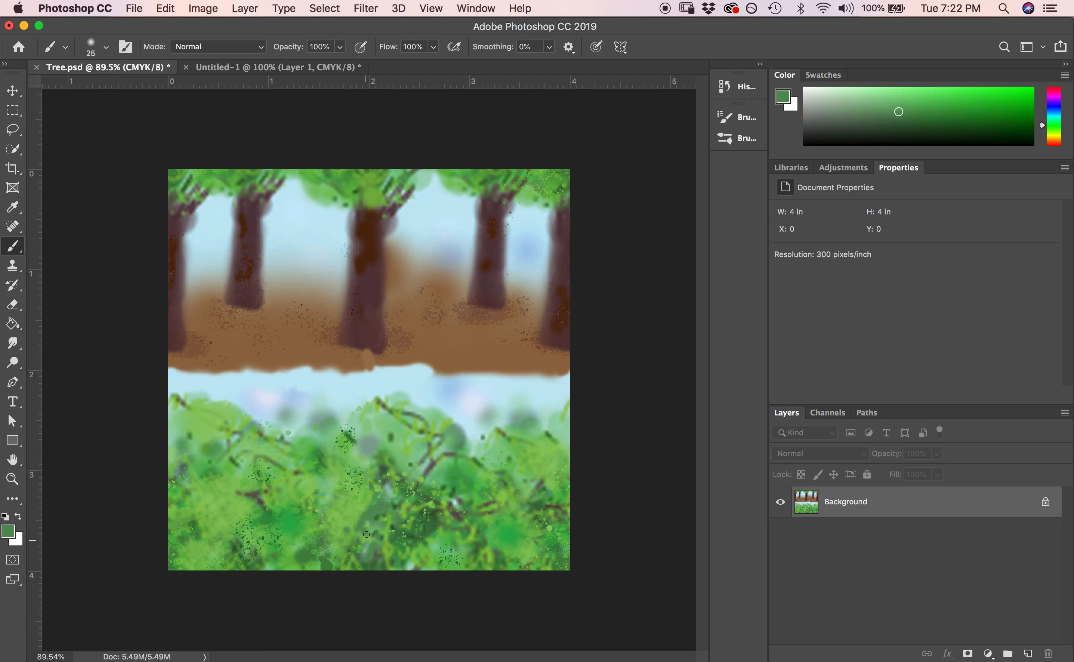
left_click(372, 490)
left_click(362, 469)
left_click(360, 459)
left_click(375, 449)
left_click(370, 199)
left_click(377, 192)
Cover the patch beneath the central trunk's base with sampled ground brown.
left_click(569, 363, "alt")
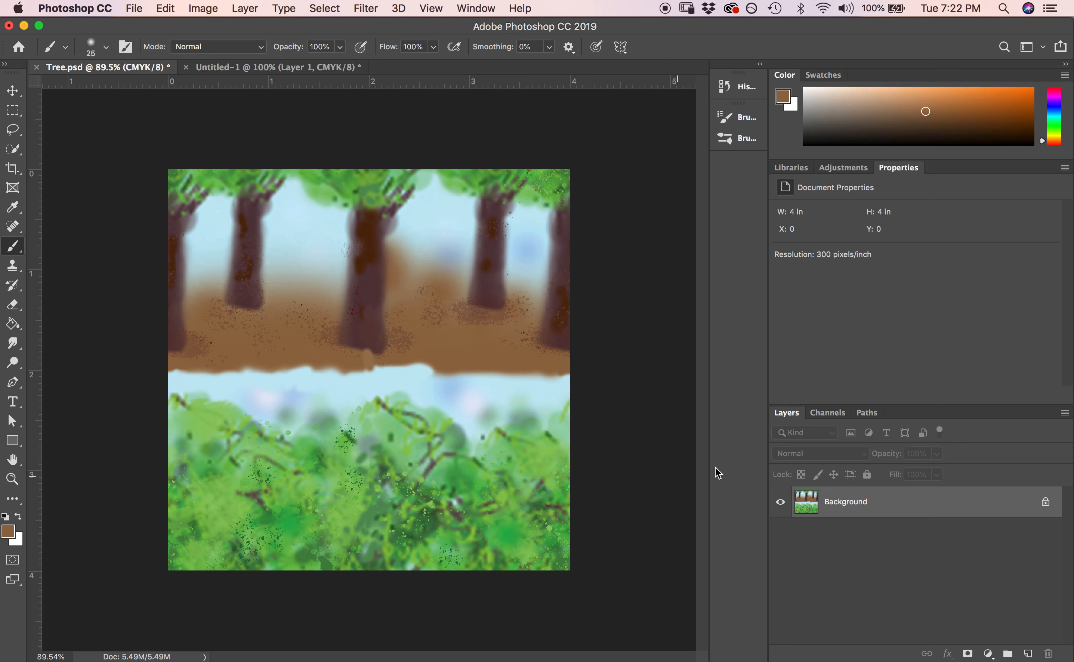
left_click(395, 354, "alt")
left_click_drag(367, 358, 362, 365)
Define the retouched tree tile as a pattern named Orchard.
left_click(167, 8)
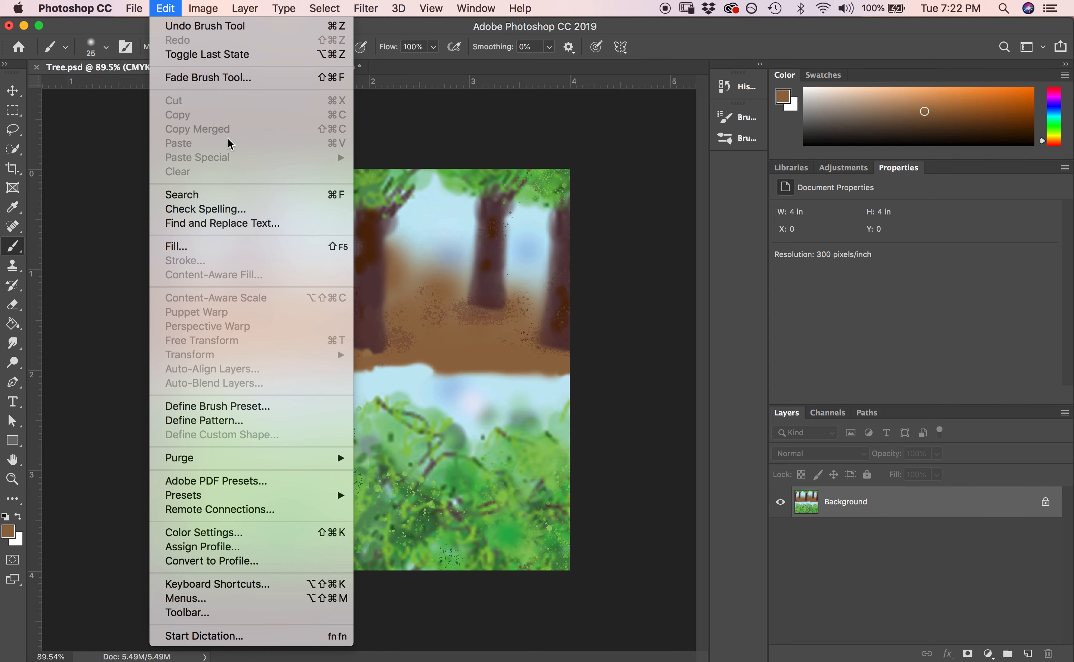
left_click(275, 422)
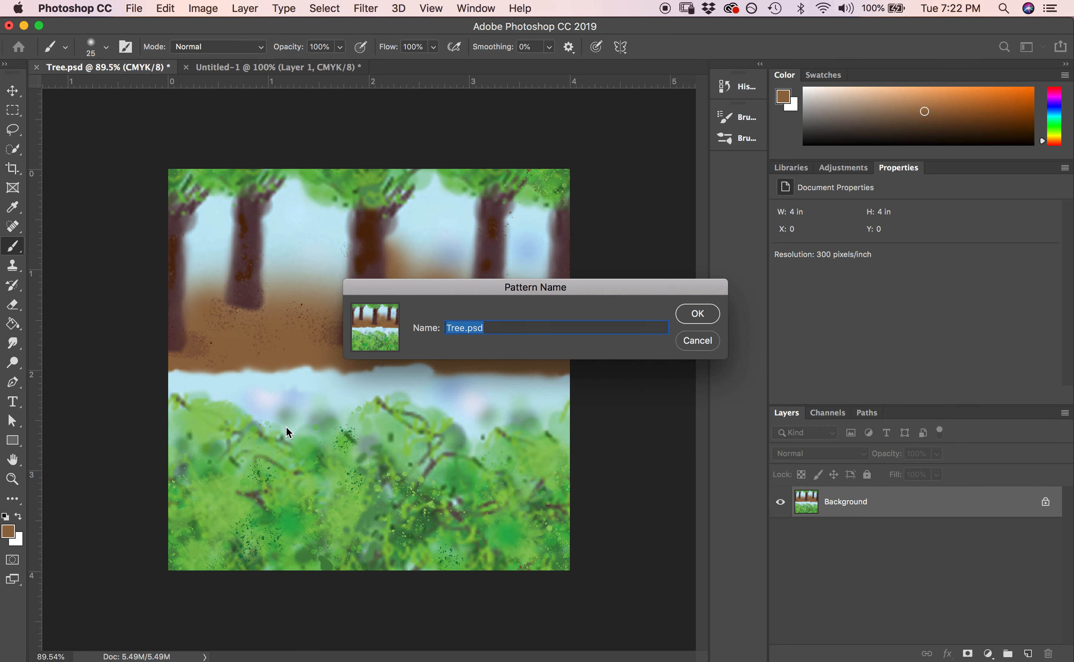
type("Orchard")
key("Return")
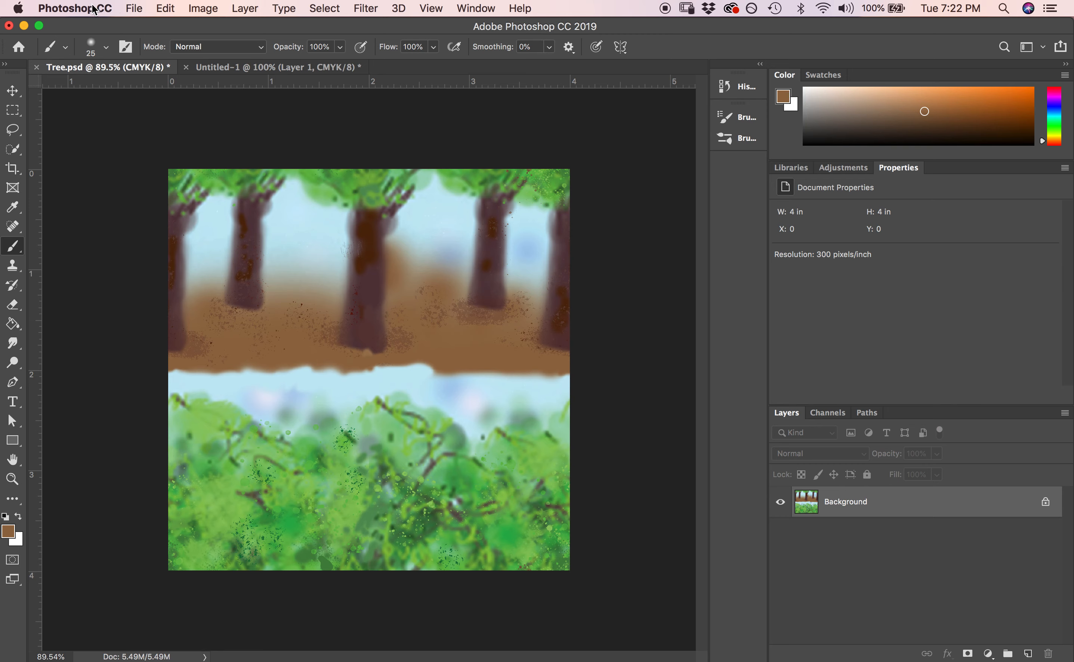
Create a new document 8.5 inches wide by 11 inches high at 300 pixels/inch in CMYK Color with a white background.
left_click(136, 8)
left_click(149, 26)
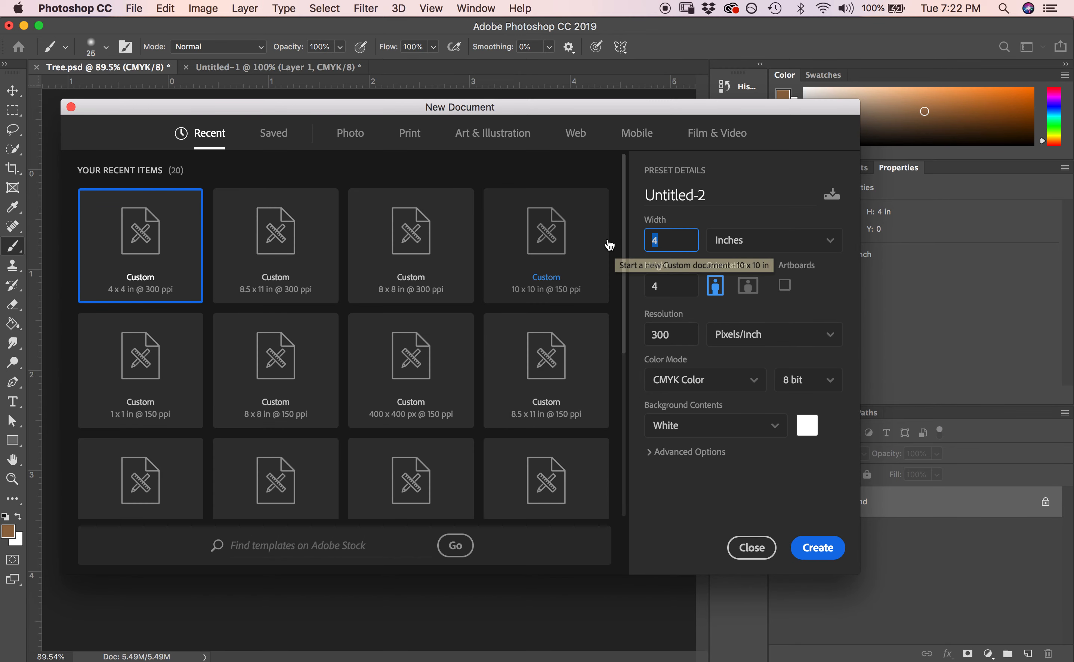
type("8.5")
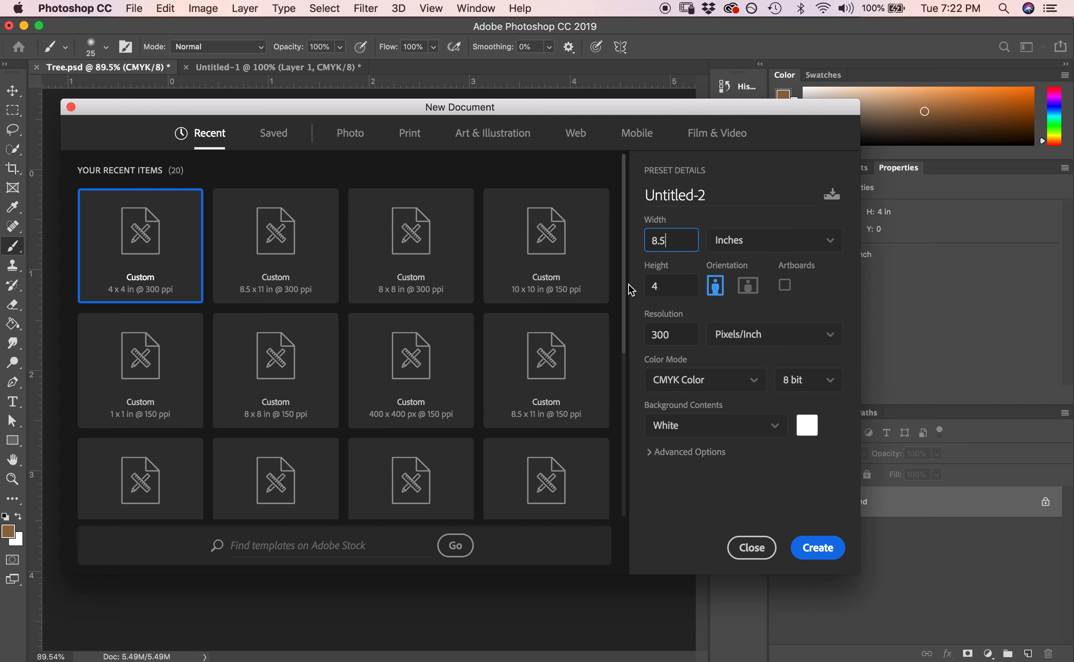
key("Tab")
type("1")
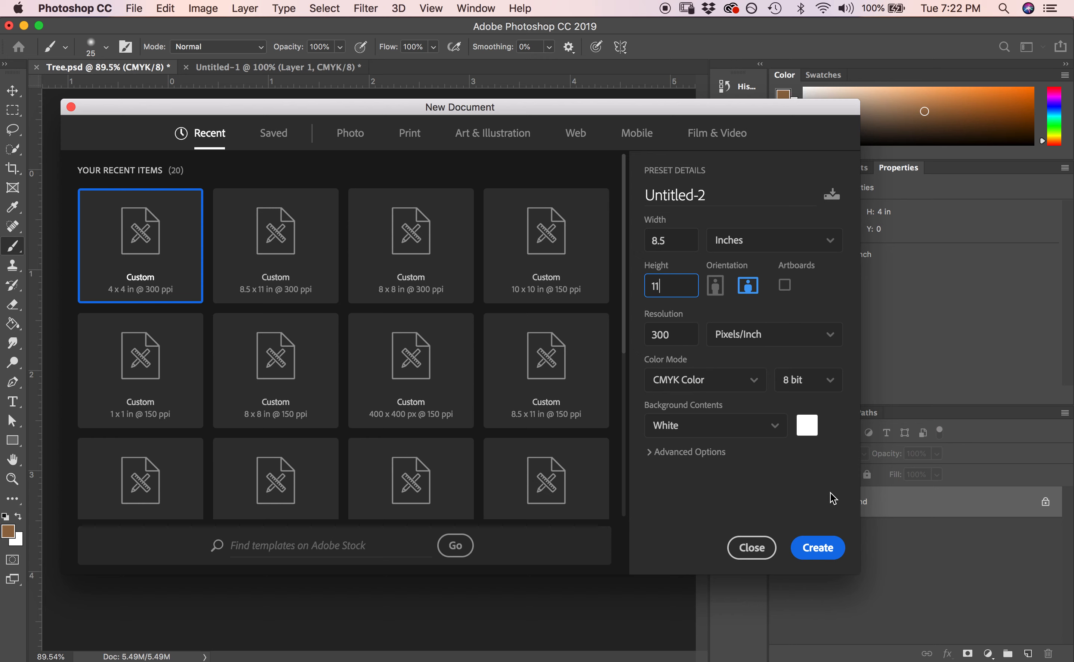
left_click(818, 549)
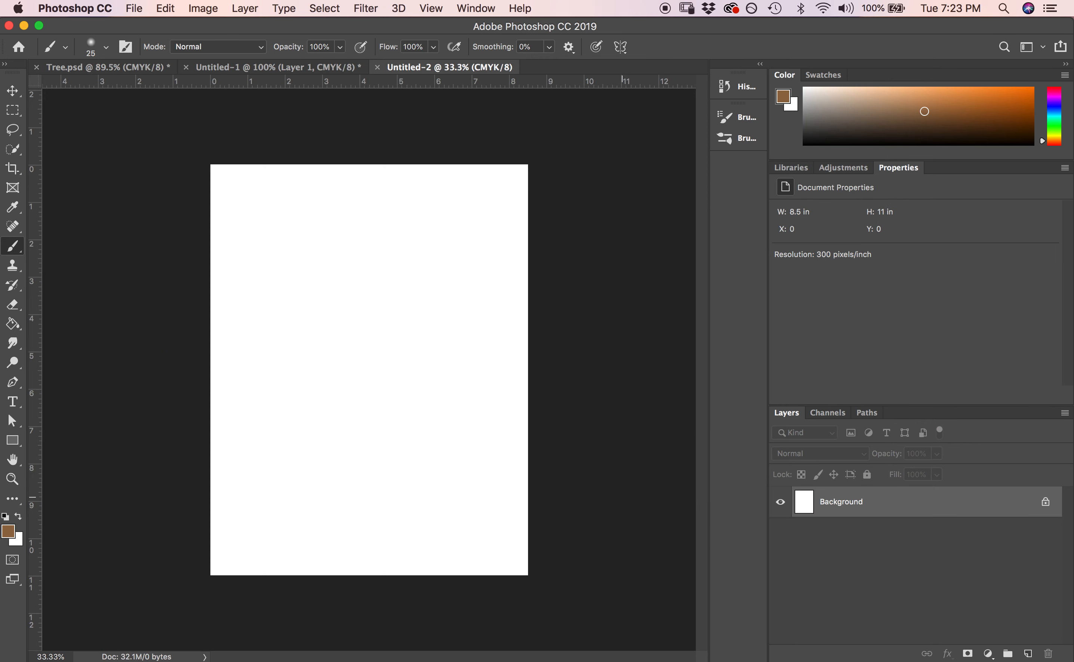
Draw a rectangle shape about 2535 × 3284 px covering the page and fill it with the newly defined tree pattern.
left_click(13, 439)
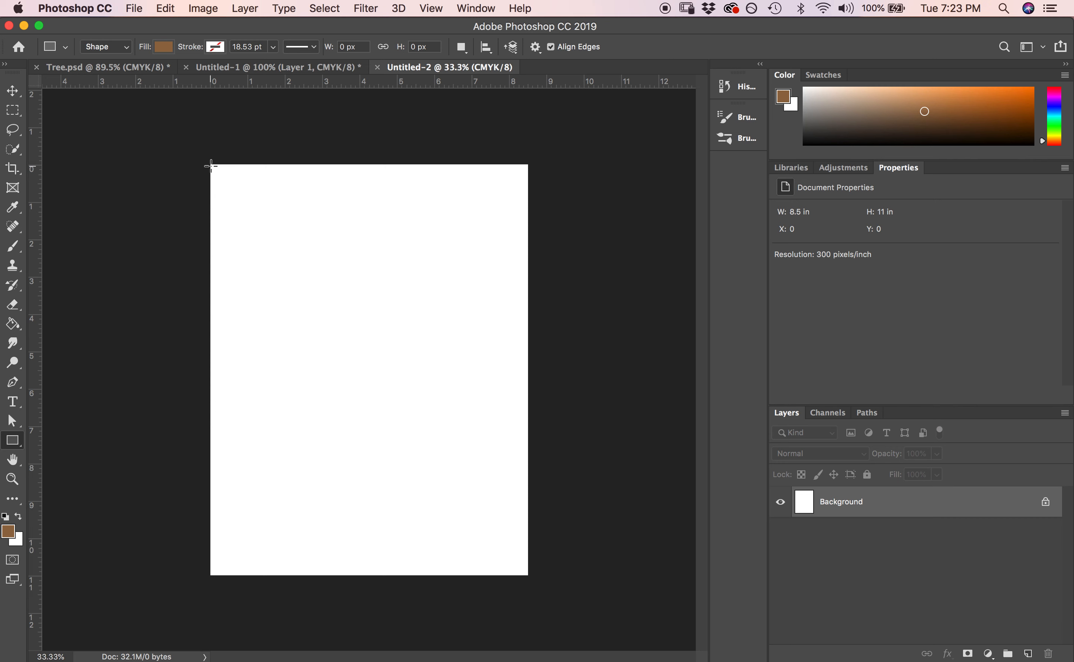
left_click_drag(211, 166, 527, 574)
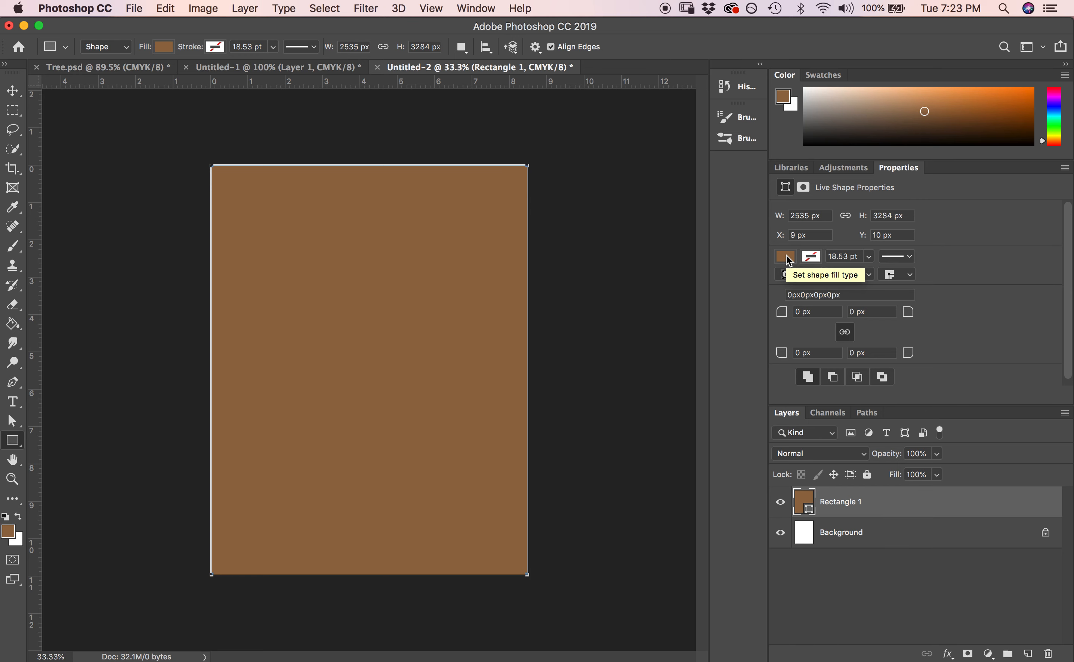
left_click(785, 256)
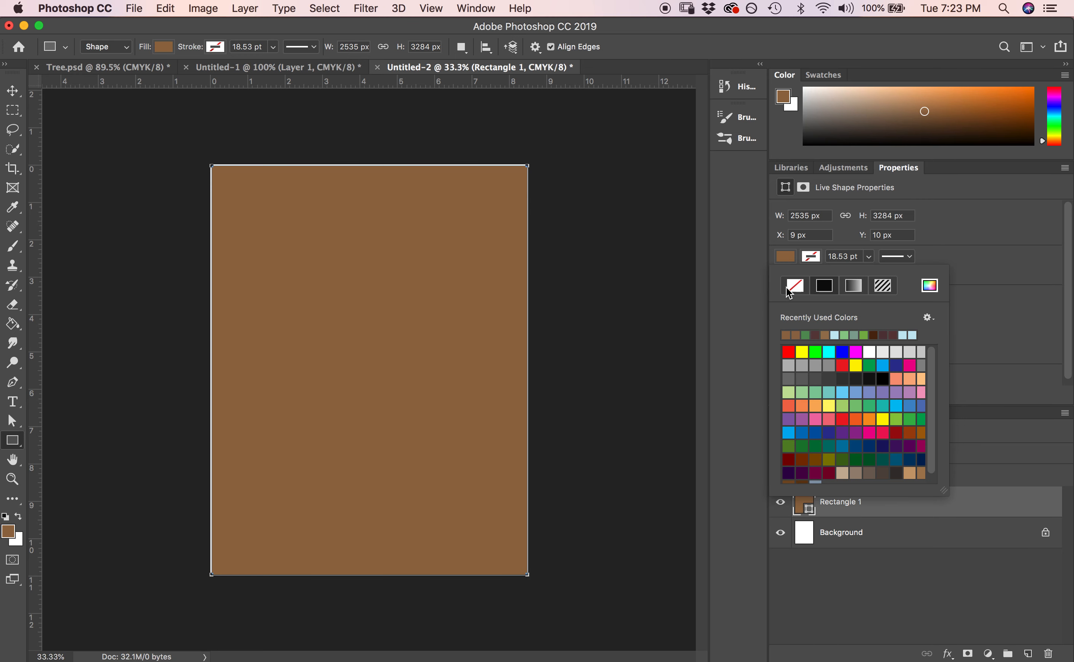
left_click(885, 292)
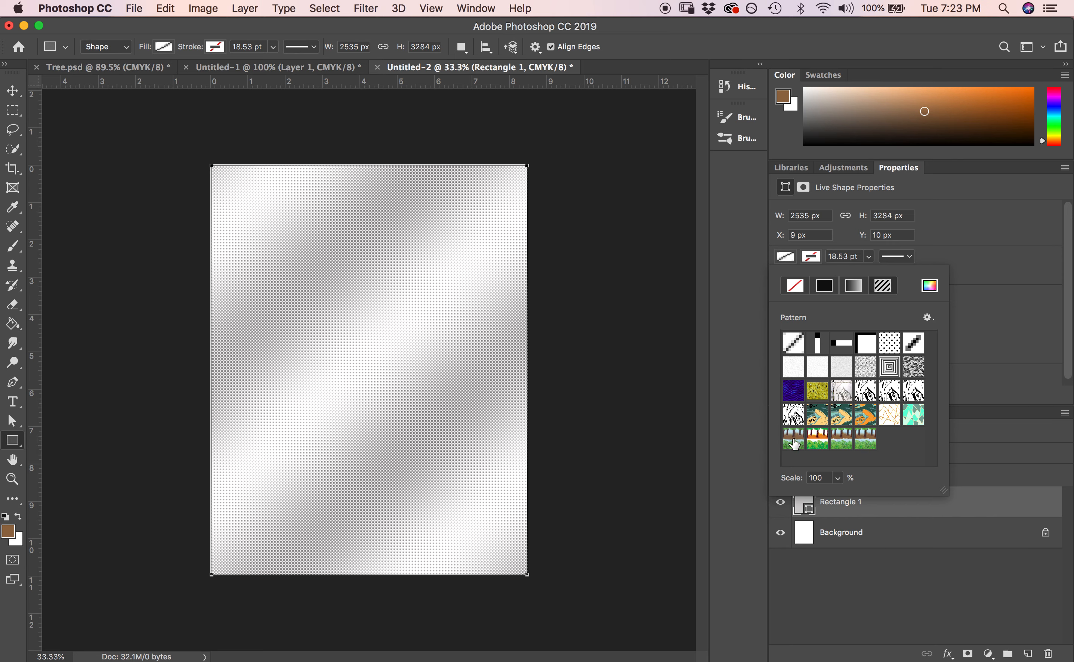
left_click(865, 439)
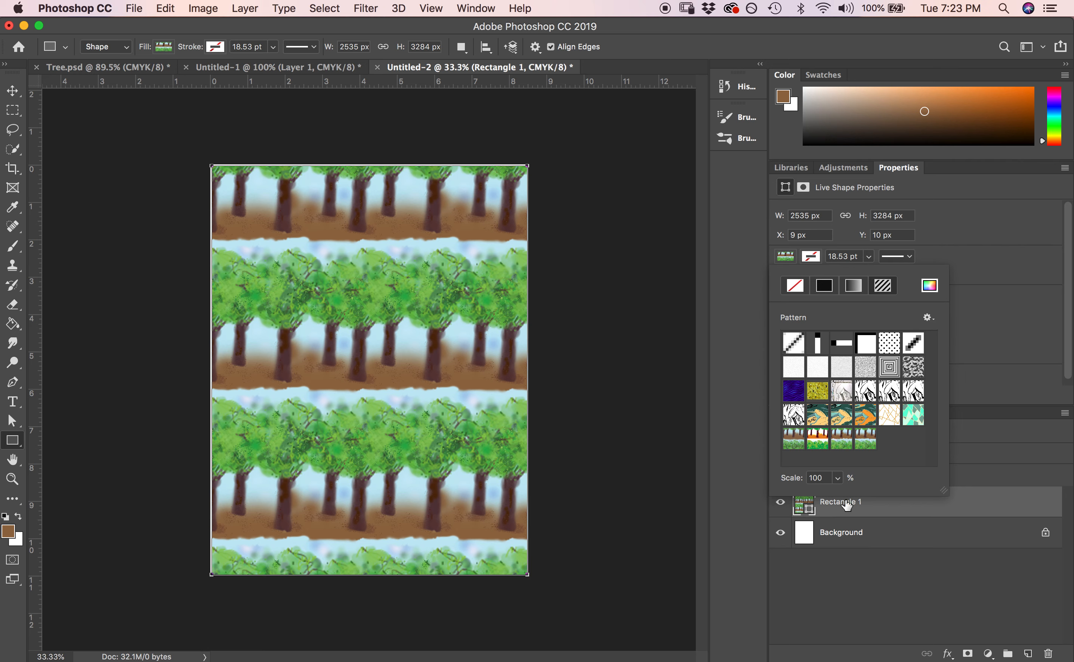
Try the rectangle's pattern fill at 20% scale, and set the scale to 50%.
double_click(818, 478)
type("20")
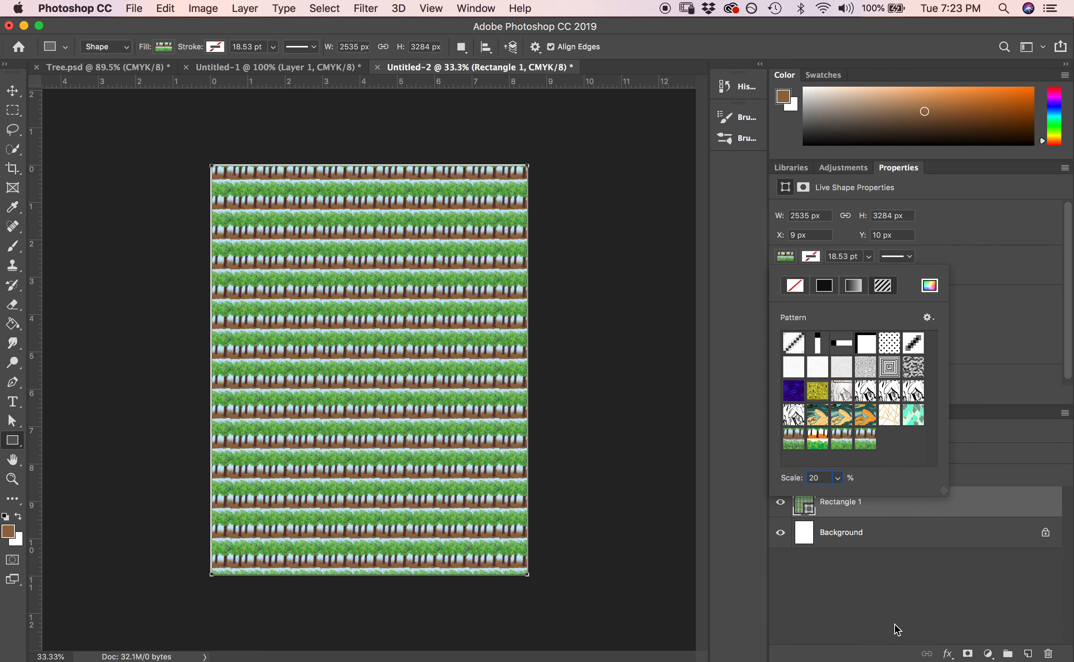
double_click(813, 478)
type("50")
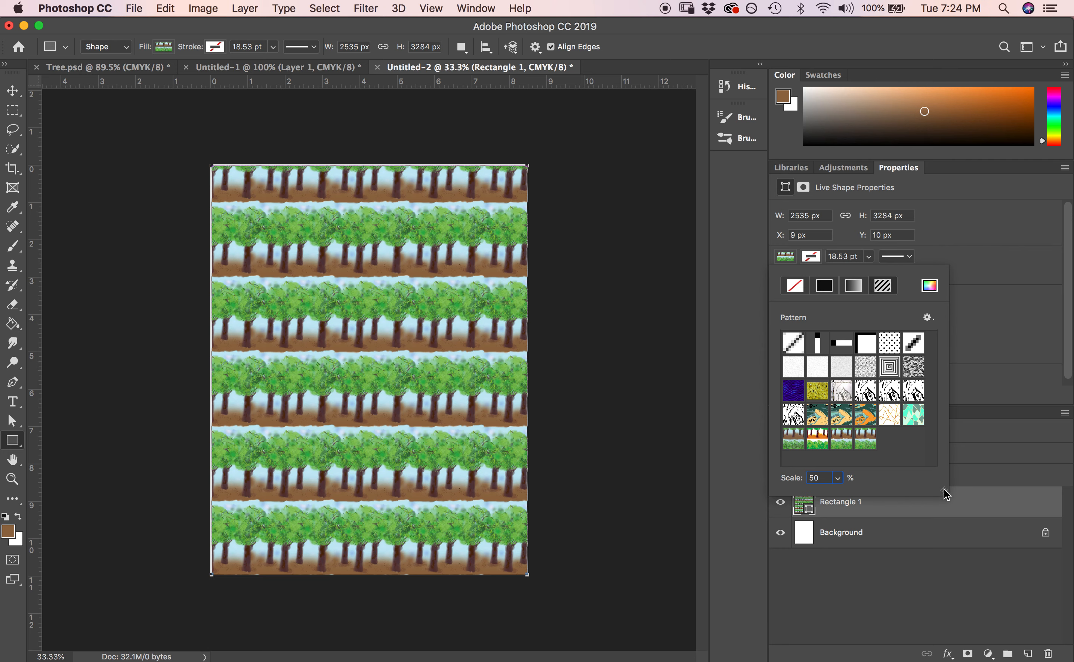
Change the rectangle's fill to the teal geometric pattern with cream lines and inspect its repeat at 100% zoom.
left_click_drag(944, 494, 962, 501)
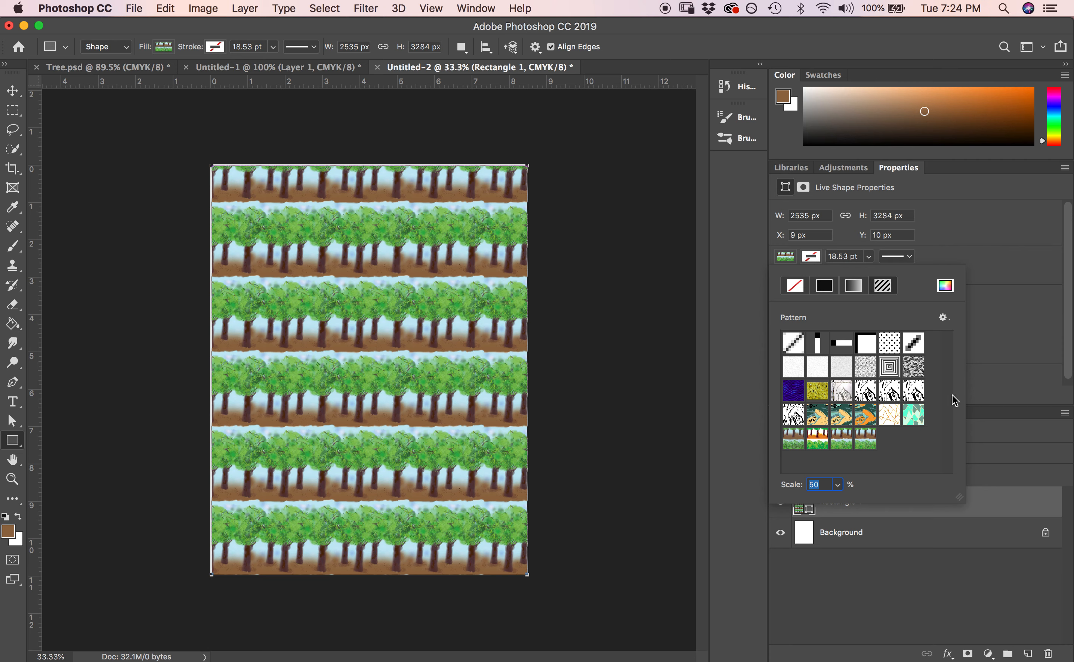
left_click(914, 414)
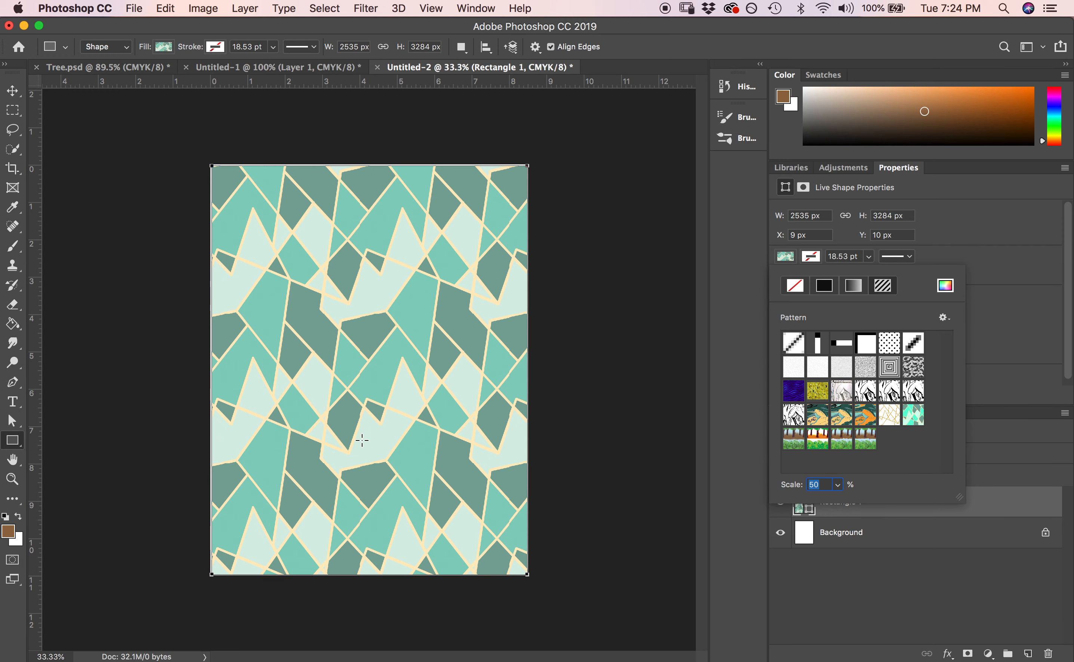
left_click(12, 479)
left_click(360, 428)
left_click(362, 416)
left_click(363, 416)
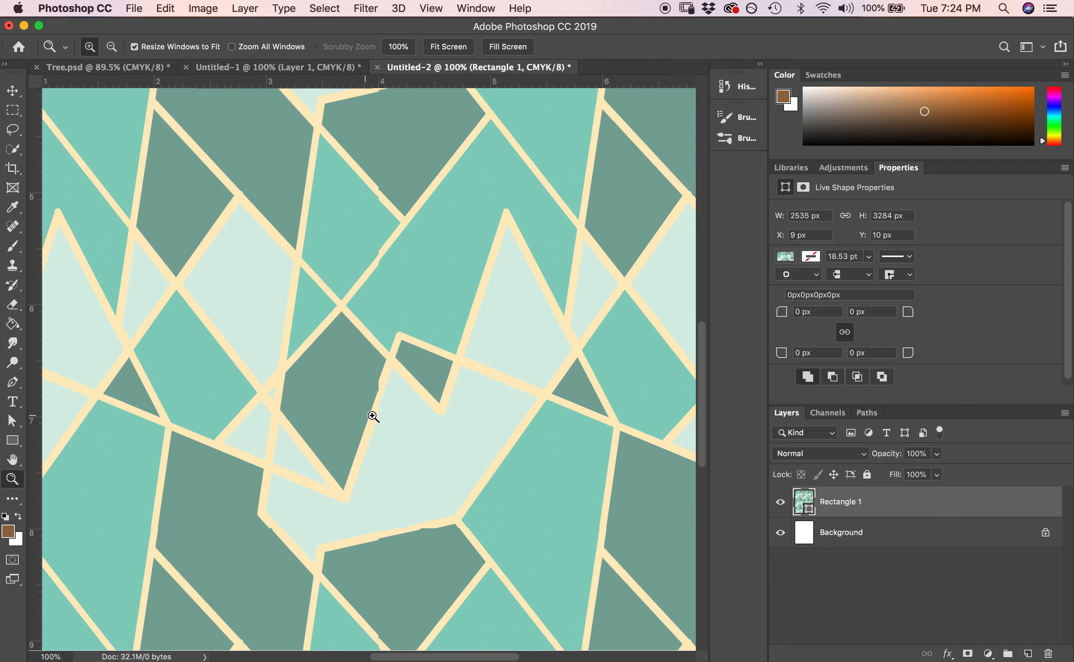
Change the rectangle's fill to the Orchard tree pattern and set the pattern scale to 10%.
left_click(374, 413)
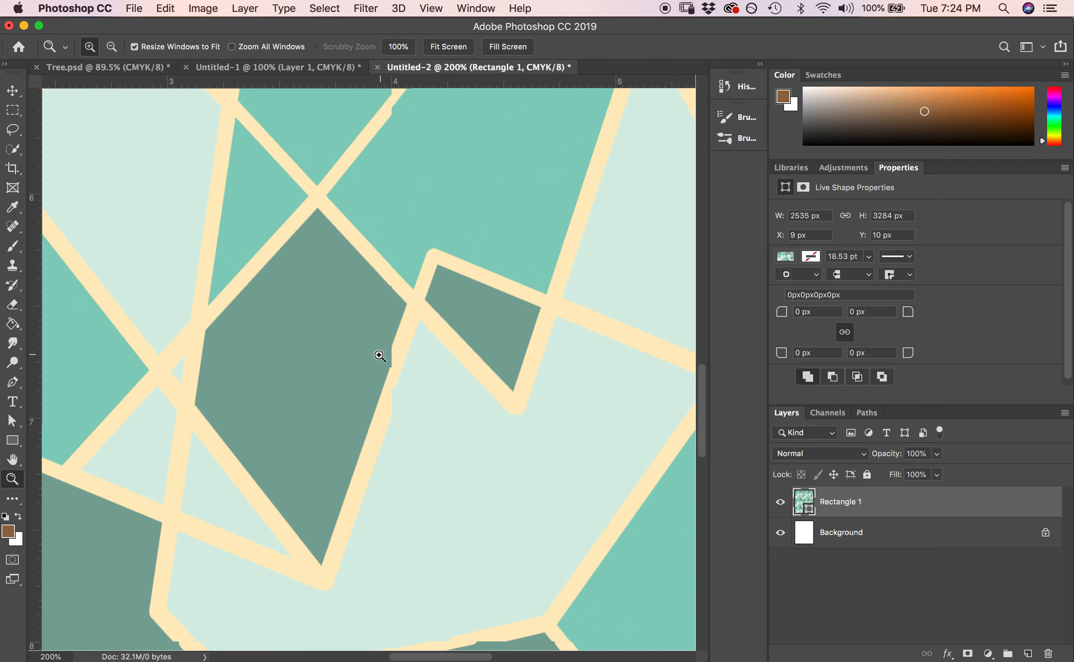
key("super+0")
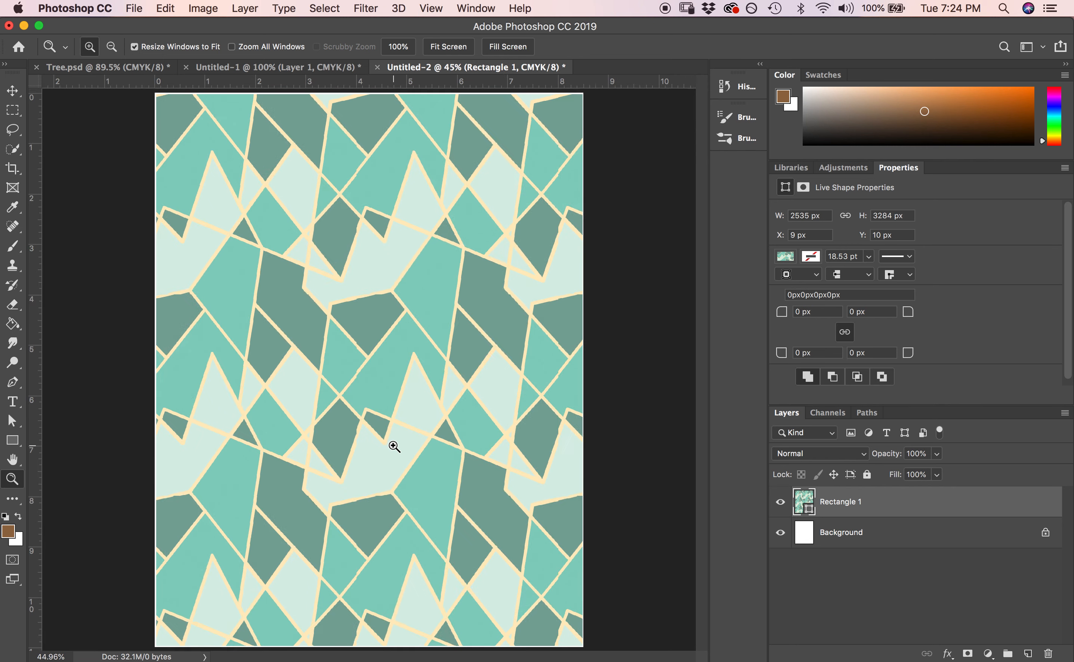
scroll(394, 446, "down", 1)
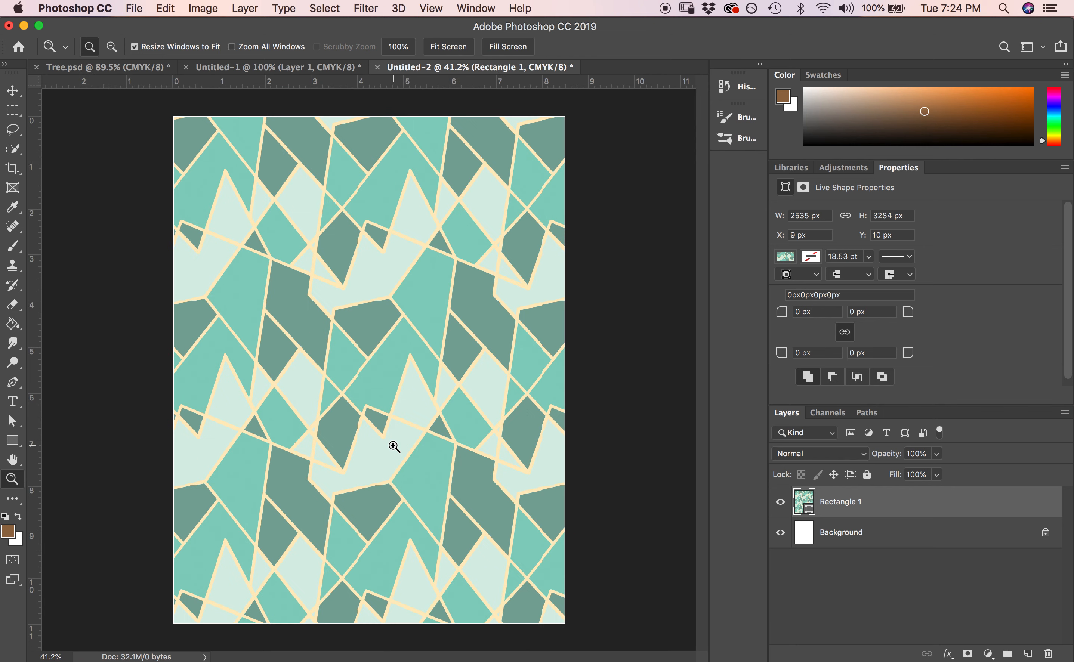
left_click(786, 257)
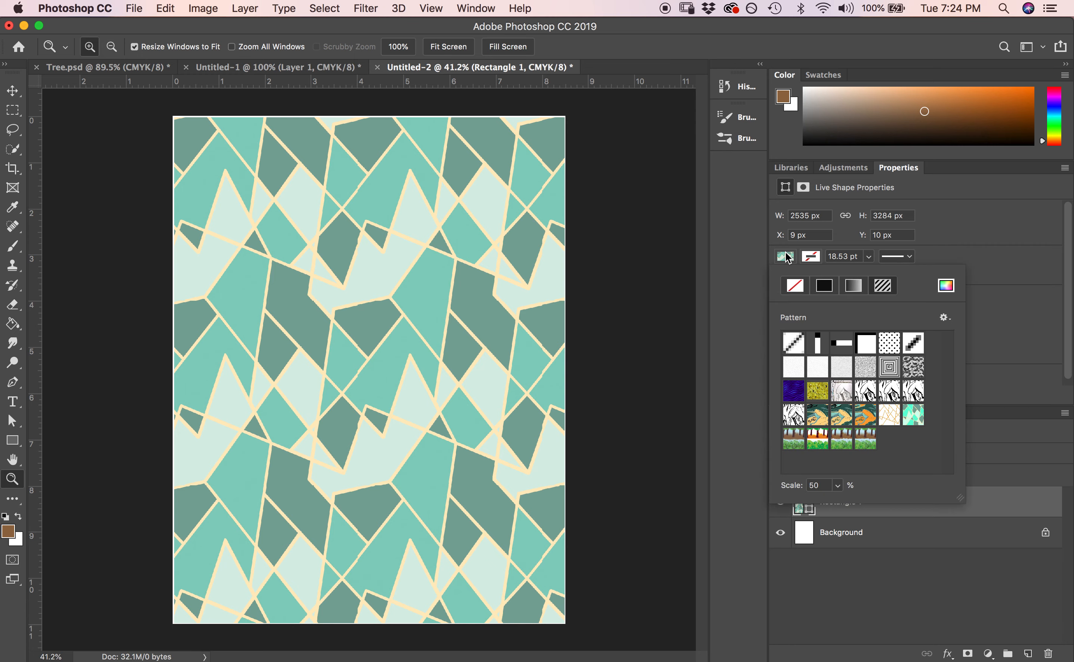
left_click(860, 443)
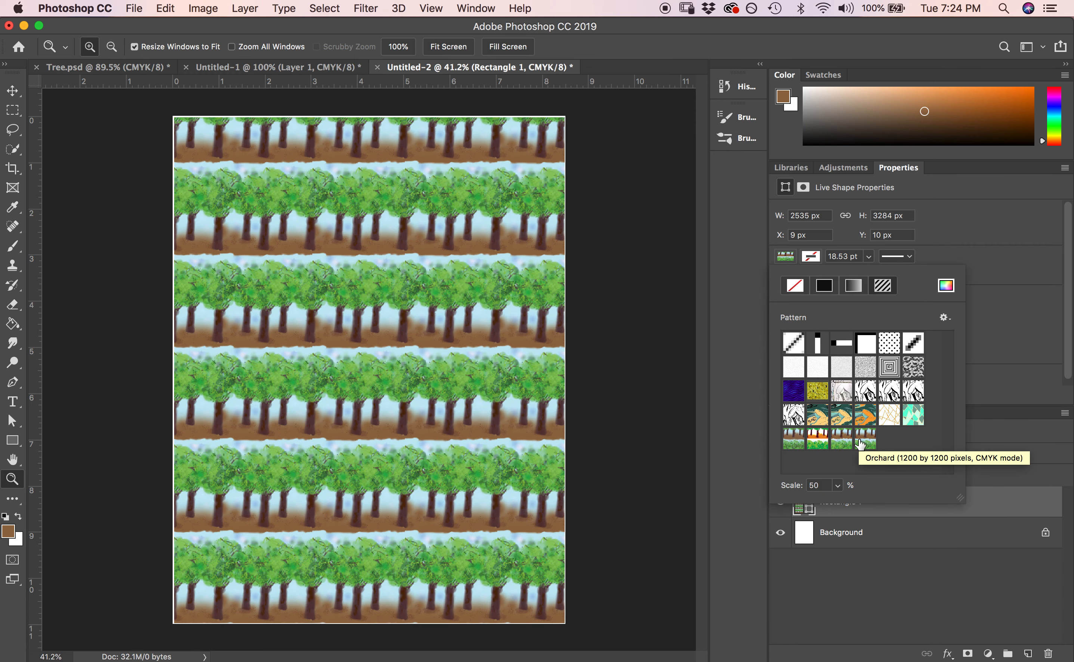
left_click(802, 490)
type("10")
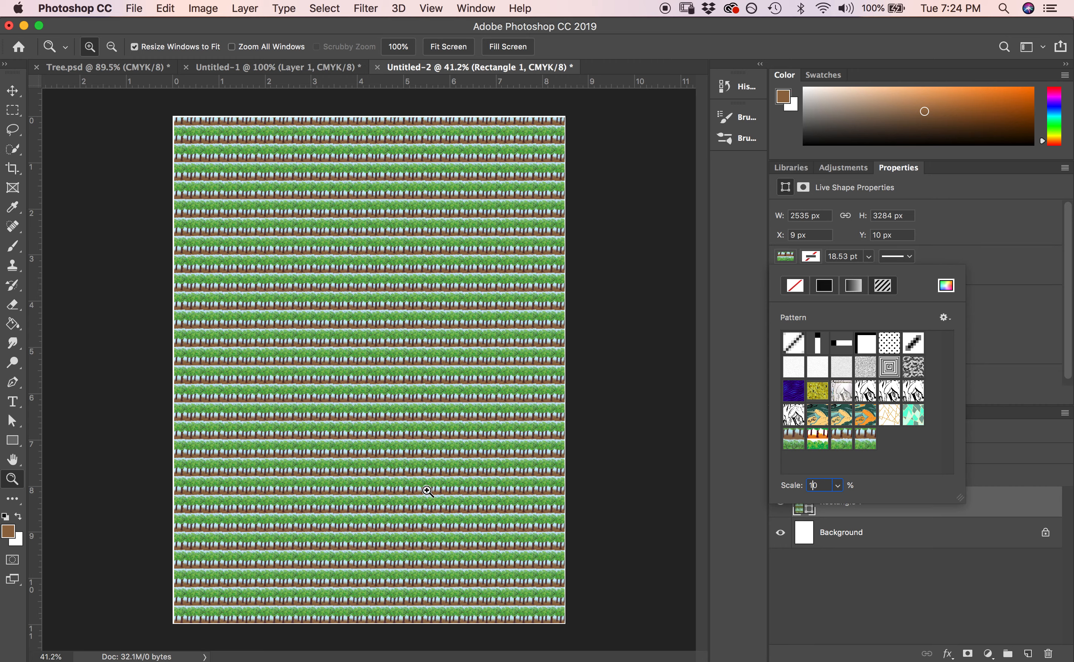
Examine the small-scale Orchard pattern's detail and the seams between its repeats at up to 300% zoom.
left_click(371, 407)
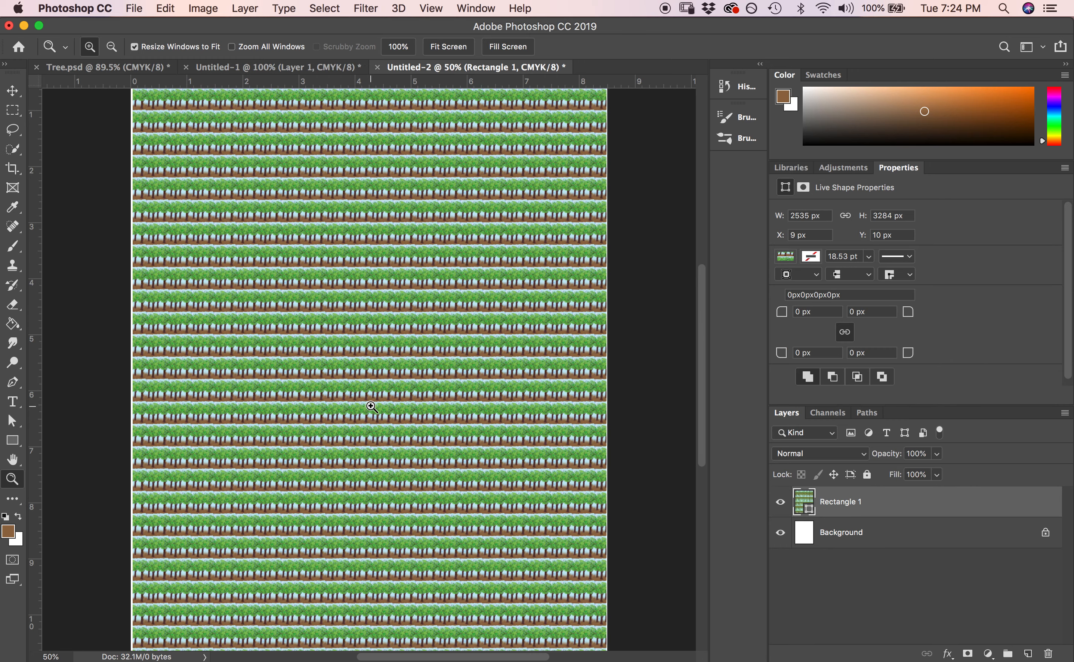
left_click(371, 406)
left_click(371, 407)
left_click(371, 407)
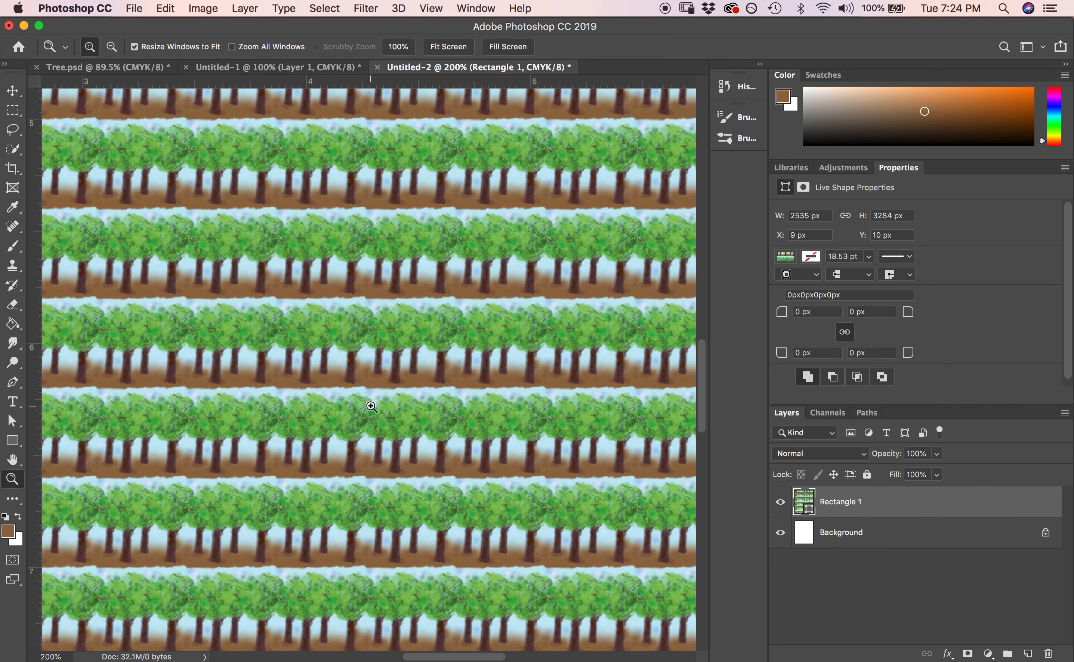
left_click(365, 258)
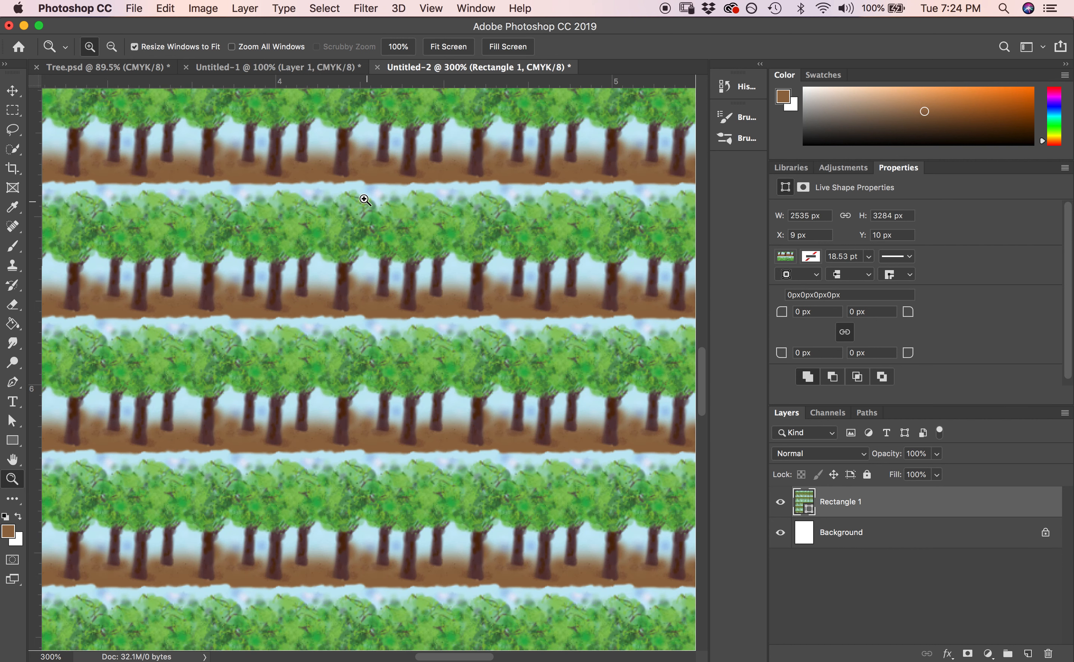